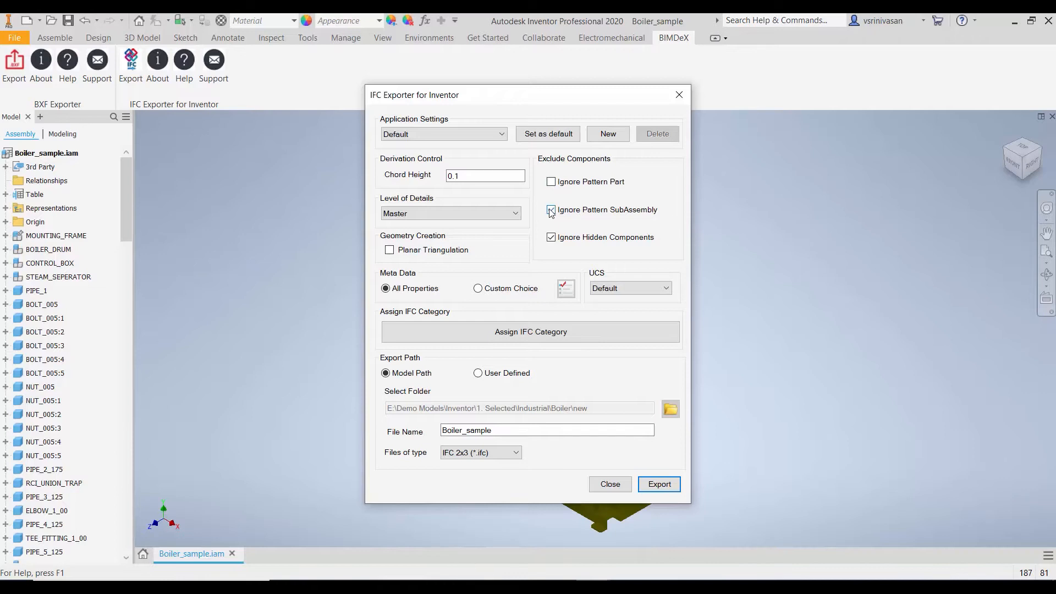
Try the LevelofDetail1 level of details and the Planar Triangulation option, restoring Master and turning triangulation off again.
left_click(567, 238)
left_click(499, 213)
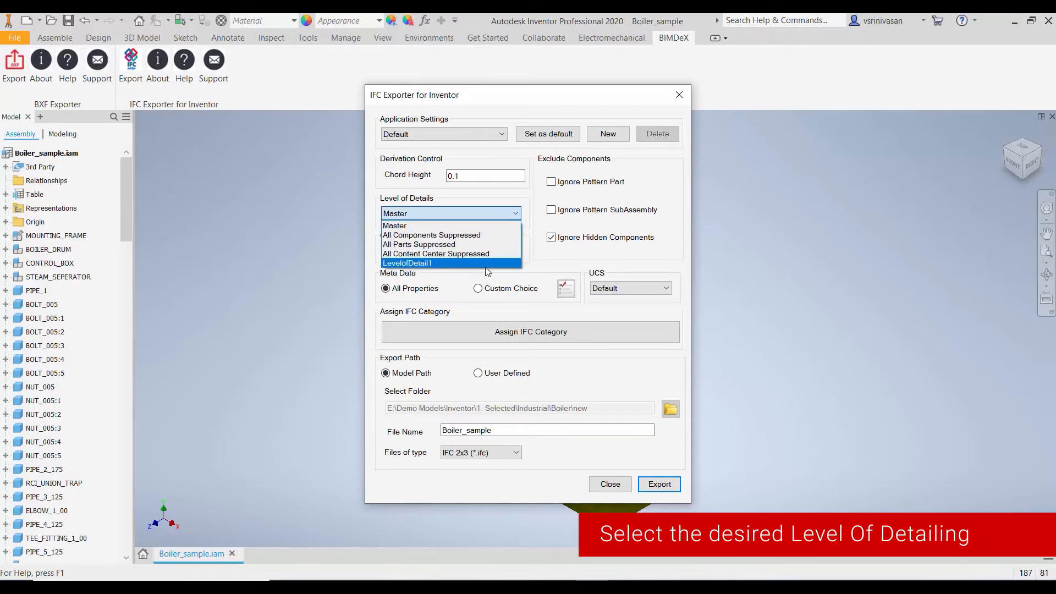
left_click(467, 263)
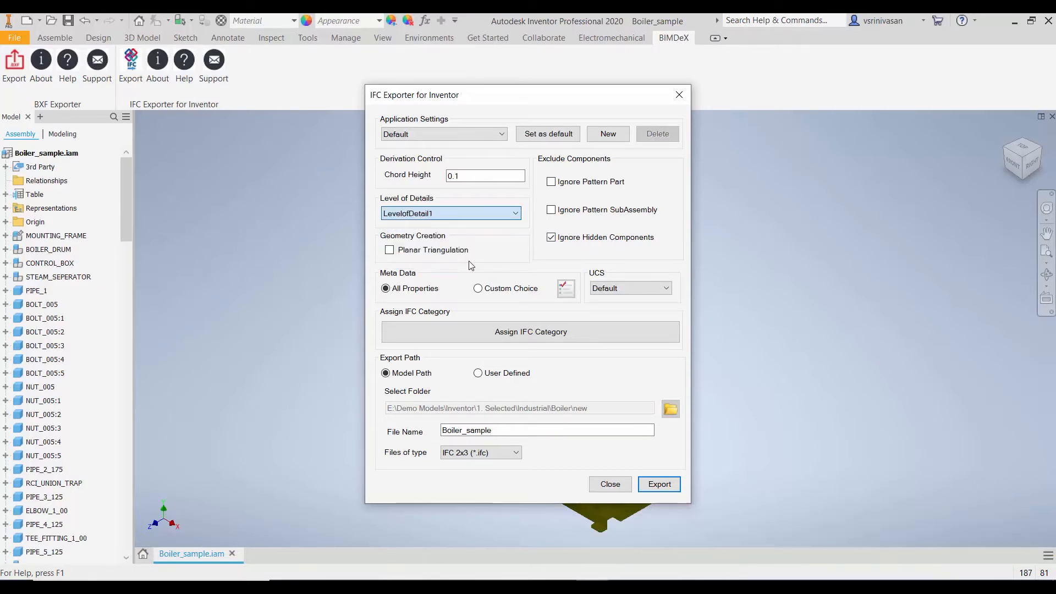
left_click(413, 217)
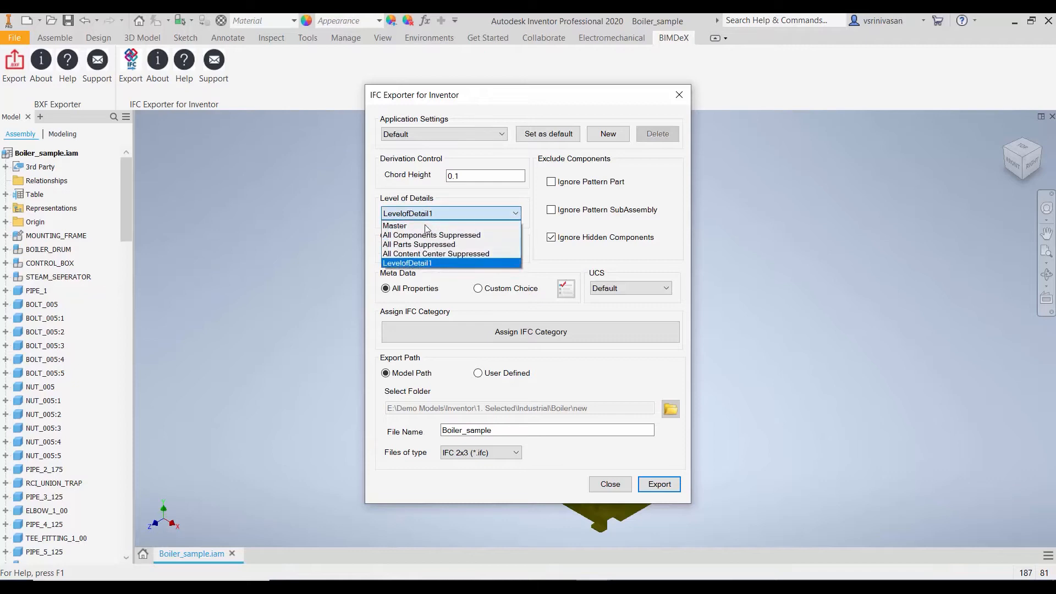
left_click(424, 226)
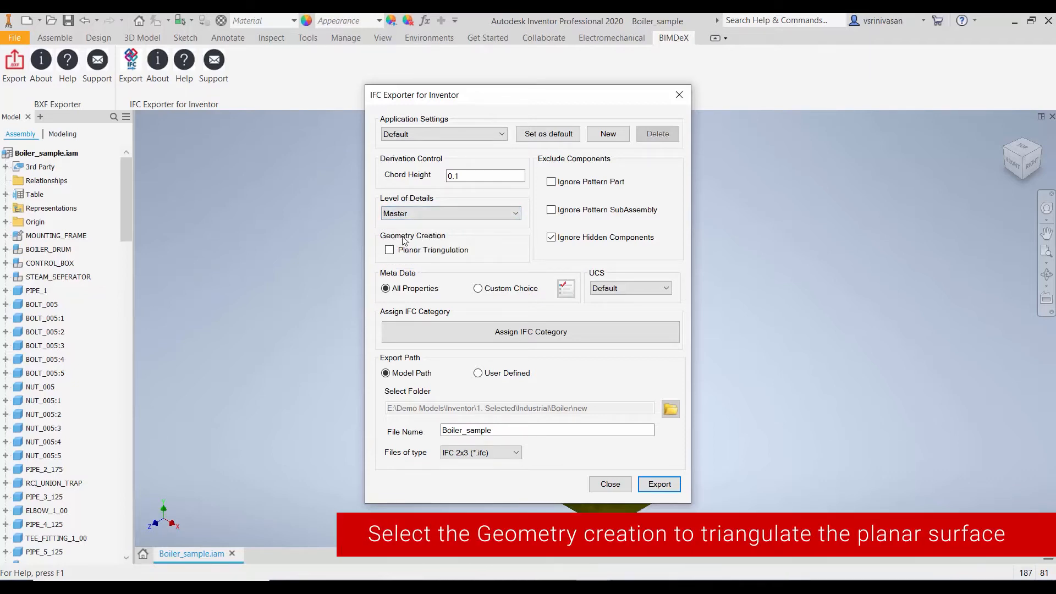
left_click(440, 251)
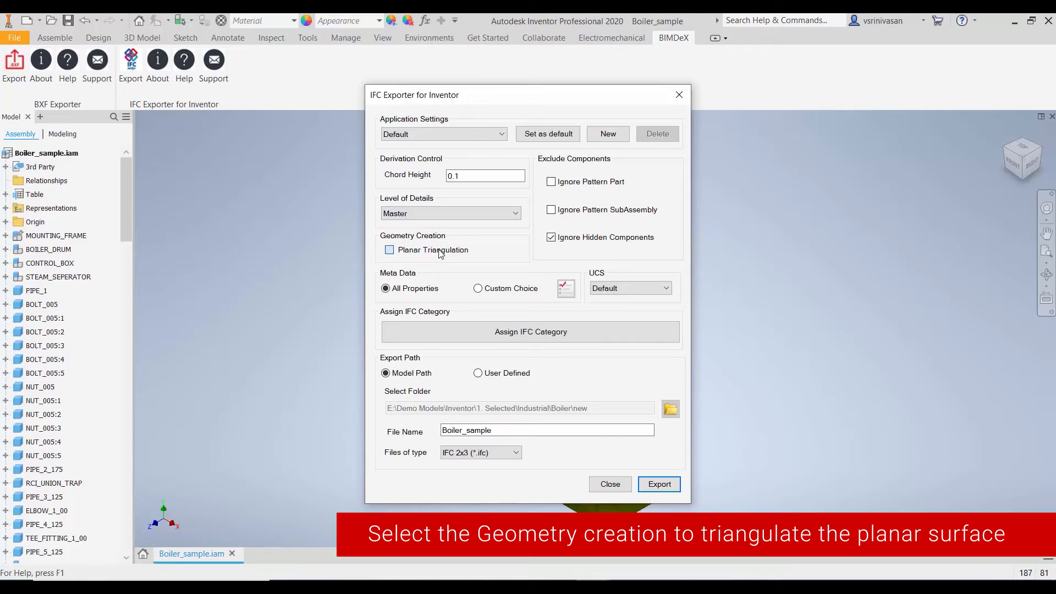
left_click(400, 251)
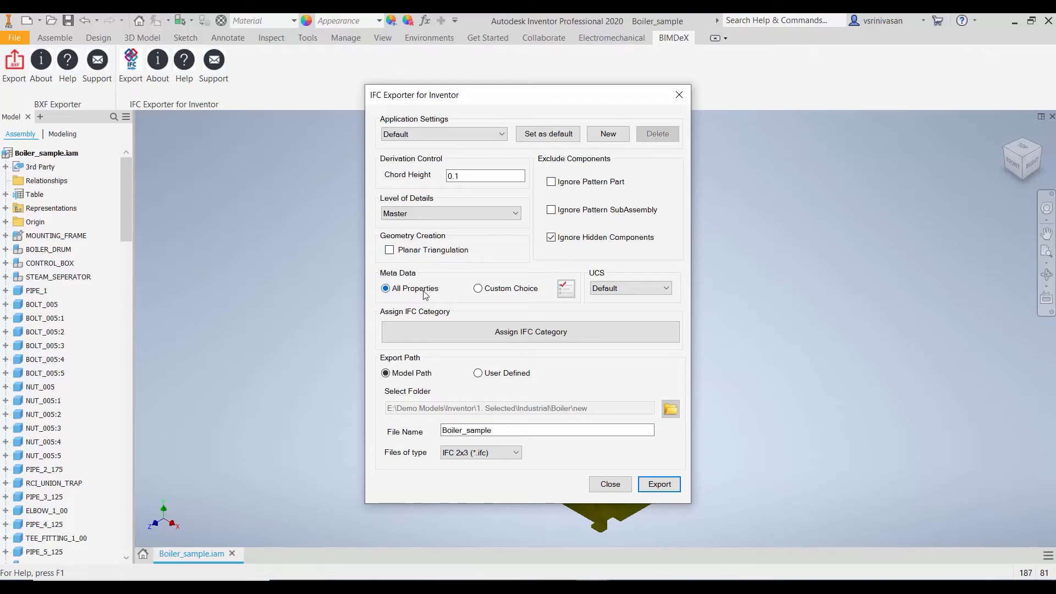
Switch the meta data to Custom Choice and include the assembly properties ACCOUNT_NAME, Author, Categories and Comments.
left_click(479, 289)
left_click(568, 297)
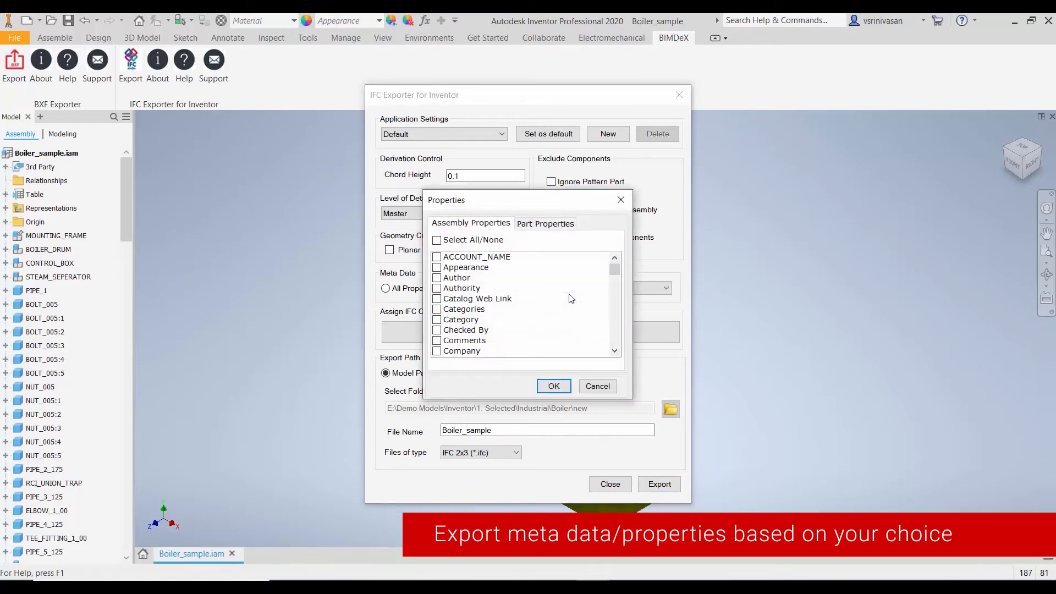
scroll(465, 263, "down", 5)
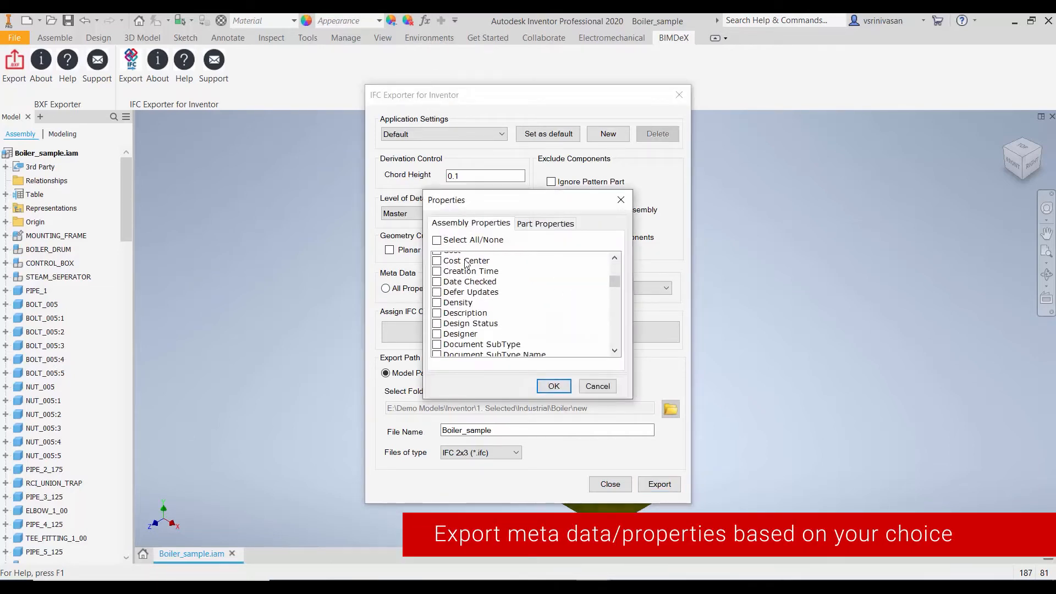
scroll(465, 263, "up", 5)
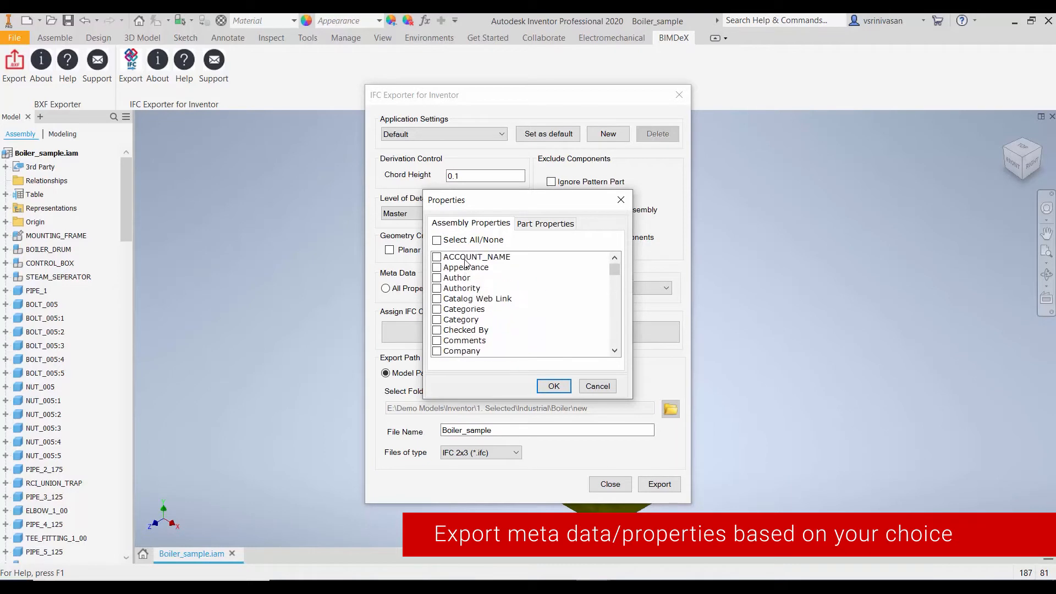
left_click(437, 257)
left_click(437, 278)
left_click(437, 309)
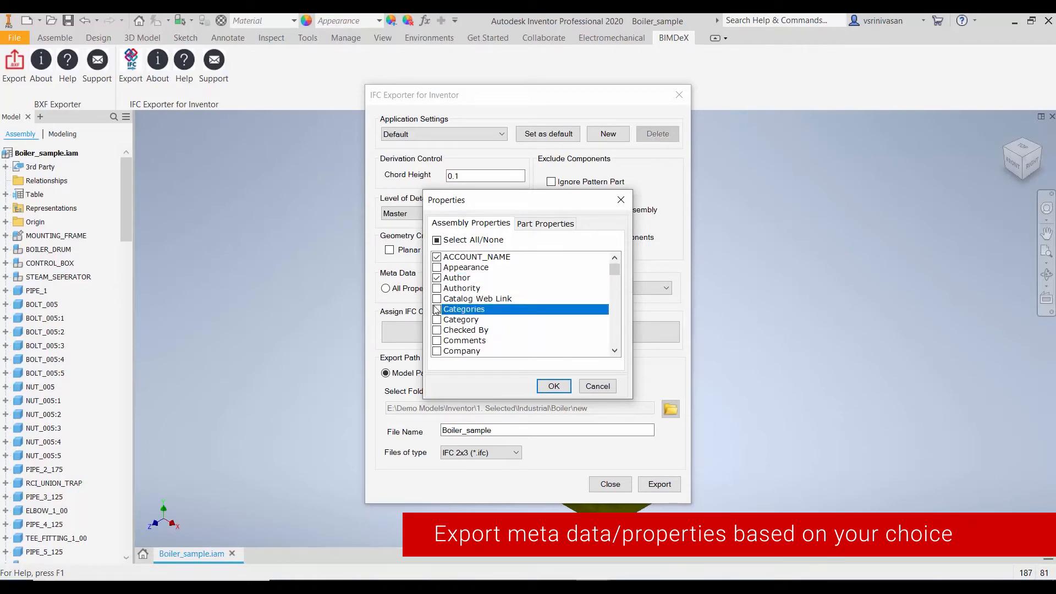
left_click(436, 341)
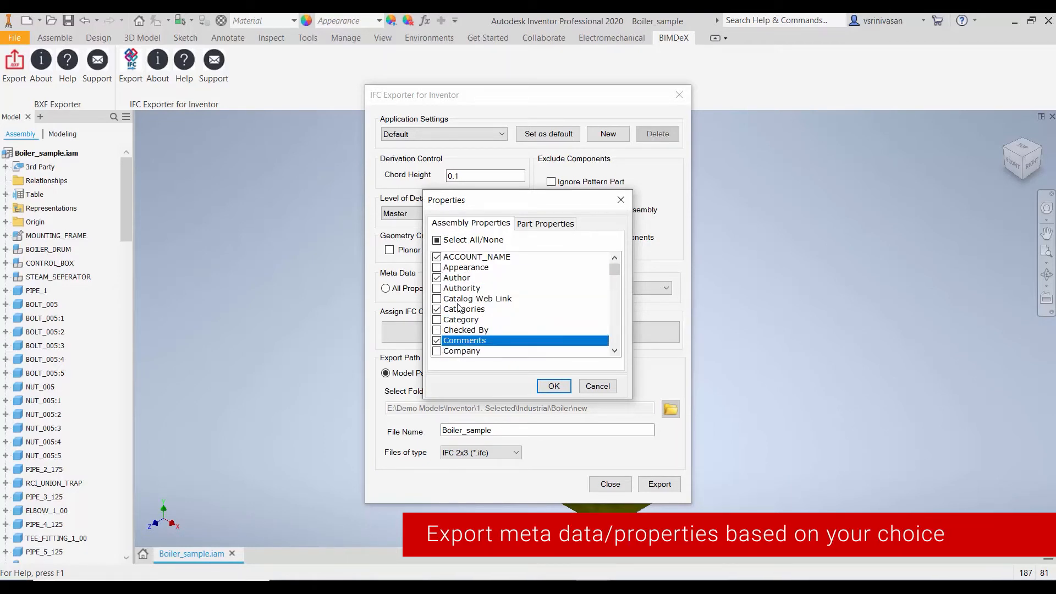
Include the part properties Authority, Category, Comments and Cost Center, select all assembly properties, and accept the custom choice.
left_click(526, 226)
left_click(438, 291)
left_click(437, 323)
left_click(437, 343)
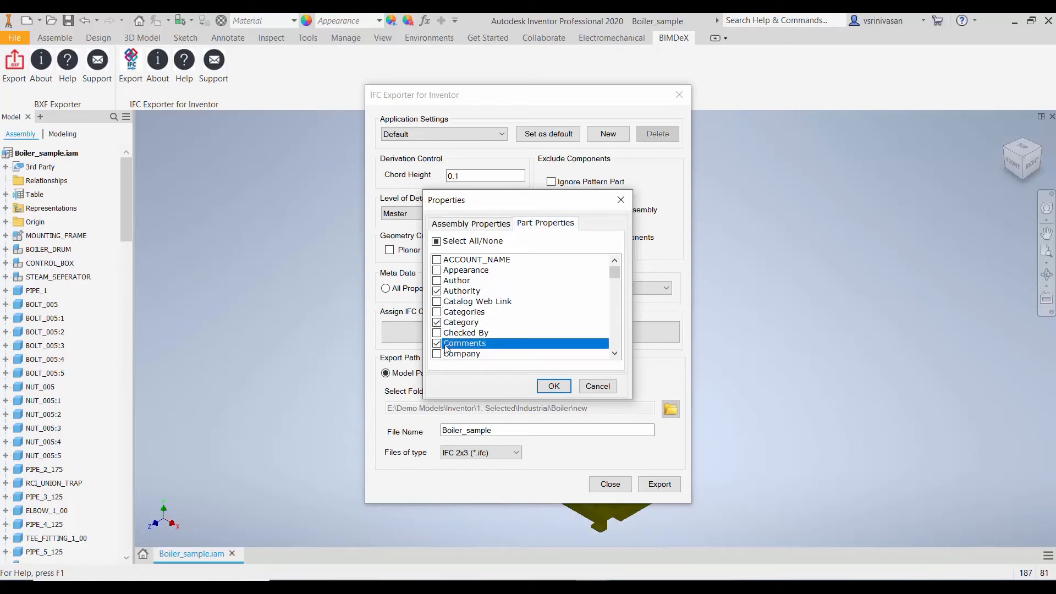
scroll(445, 349, "down", 1)
left_click(442, 342)
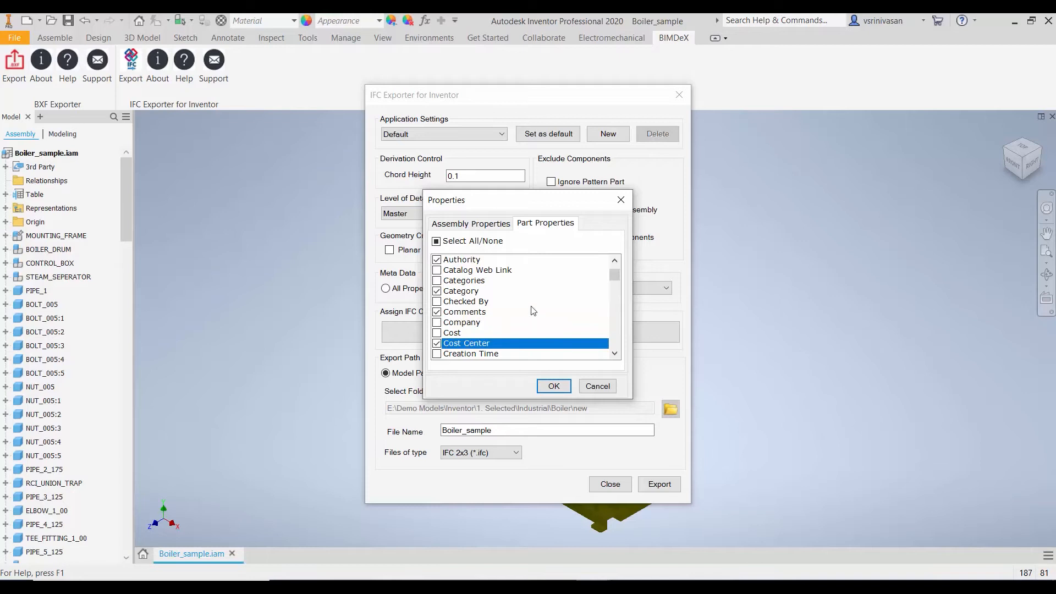
scroll(528, 308, "up", 1)
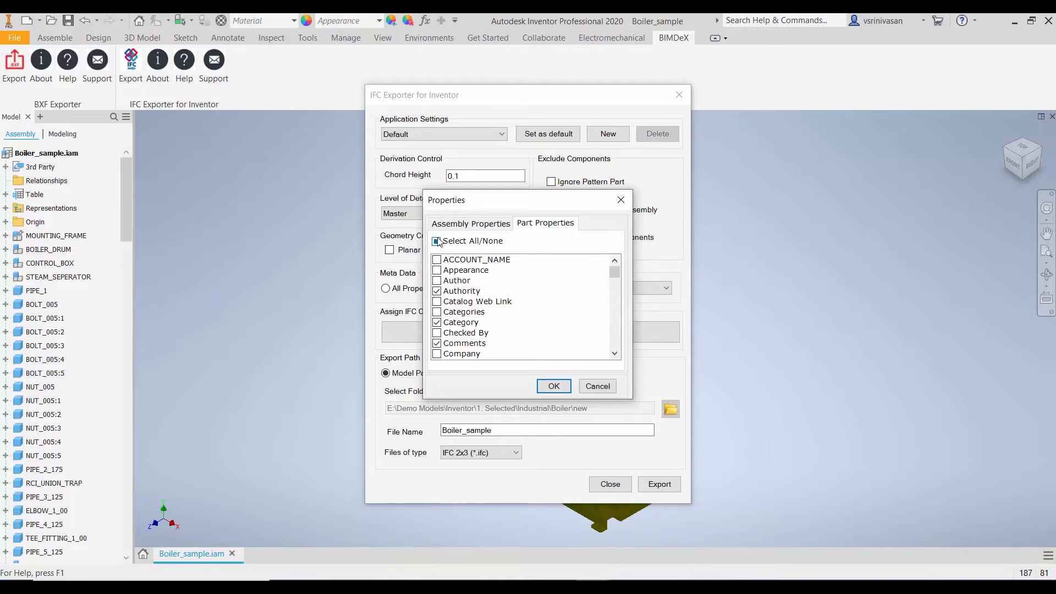
left_click(467, 224)
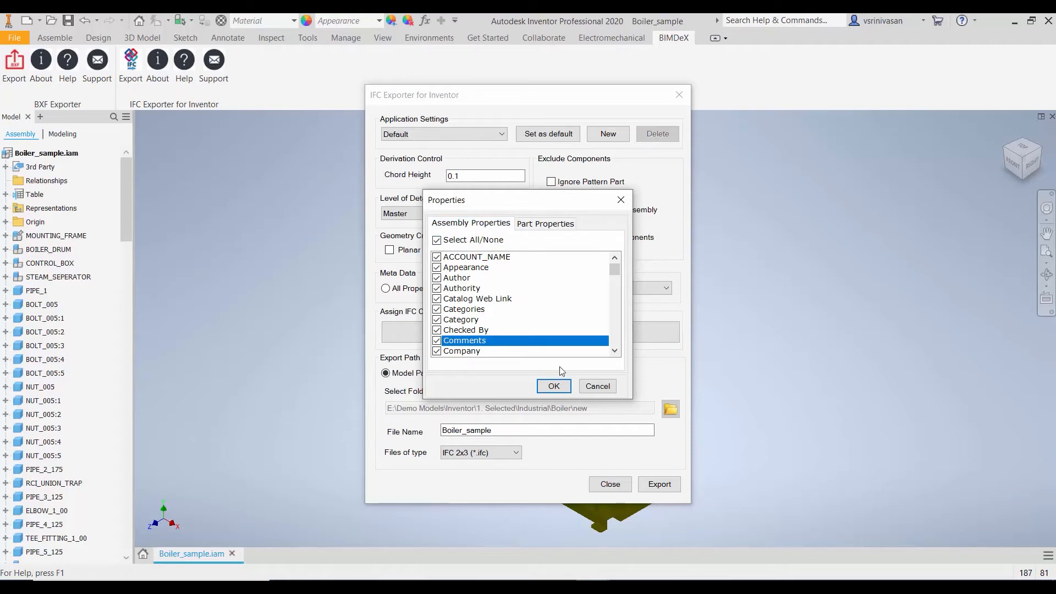
left_click(564, 385)
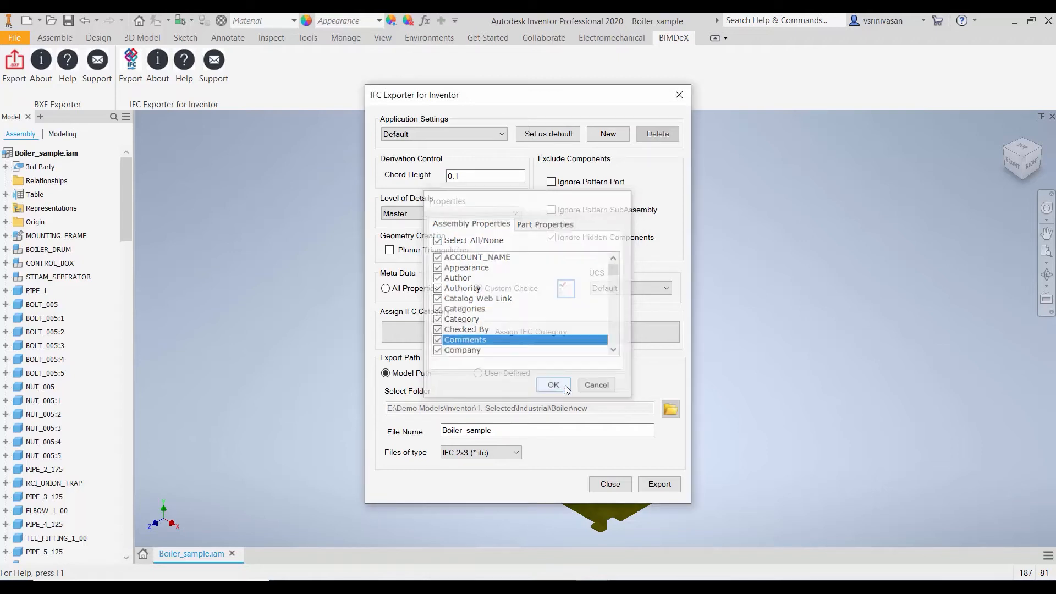
Set the exported meta data to All Properties and the UCS to Default.
left_click(397, 289)
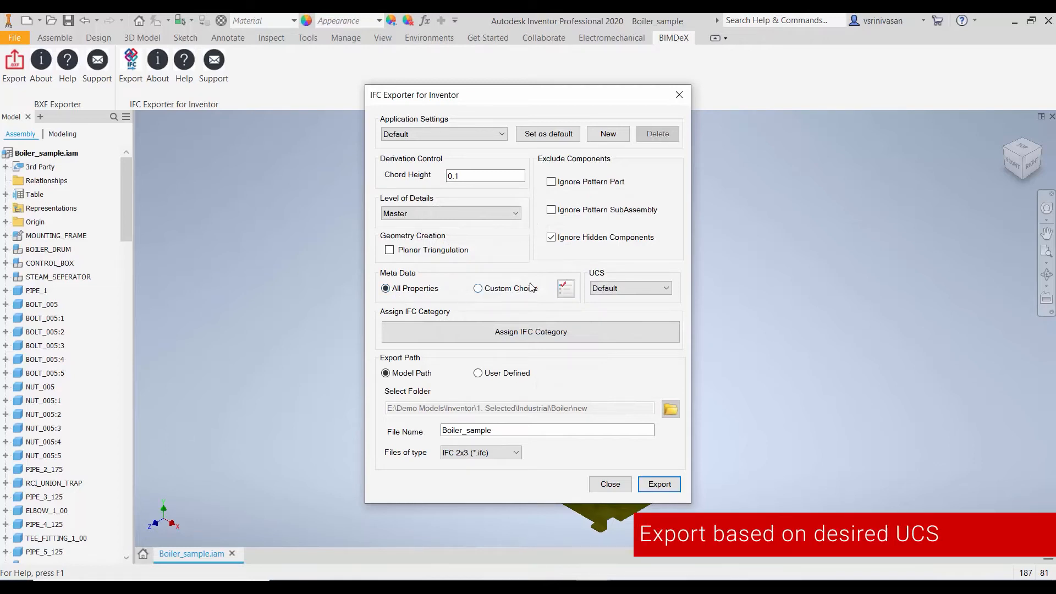
left_click(616, 289)
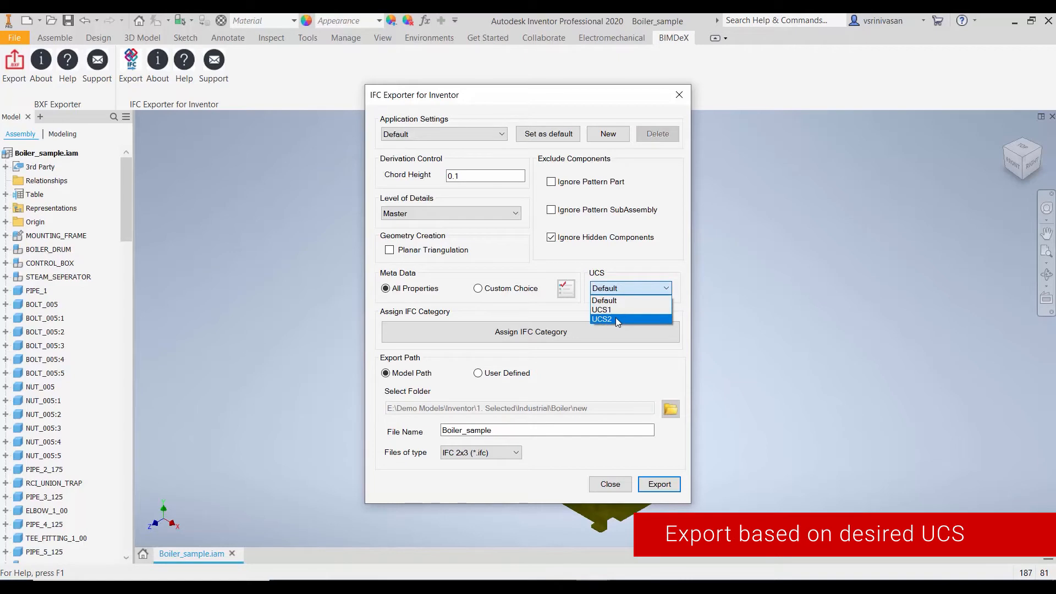
left_click(613, 303)
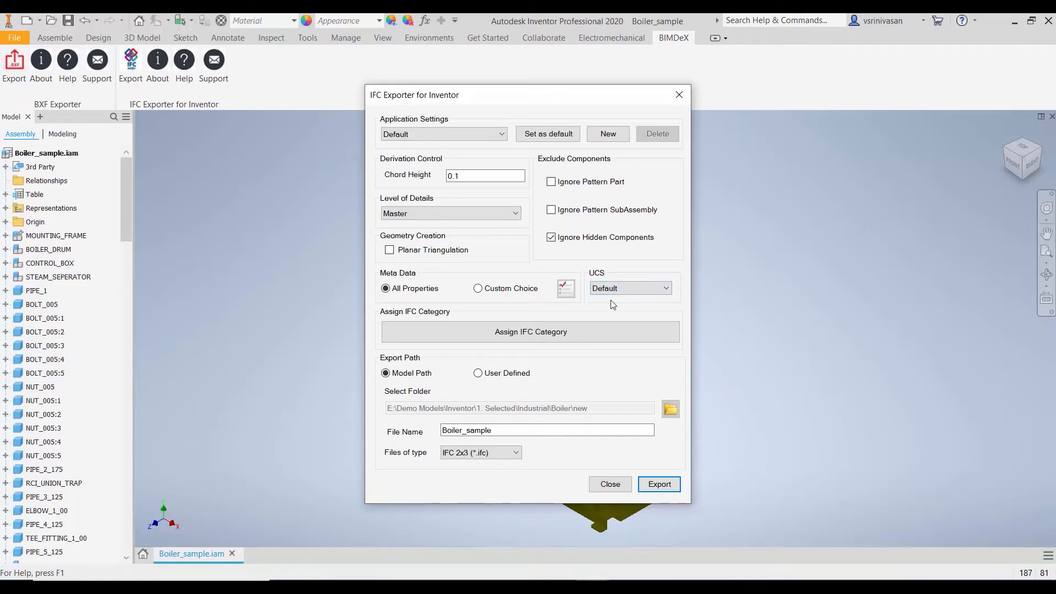
Open the IFC category assignment and look through its list of parts.
left_click(480, 334)
scroll(514, 309, "down", 20)
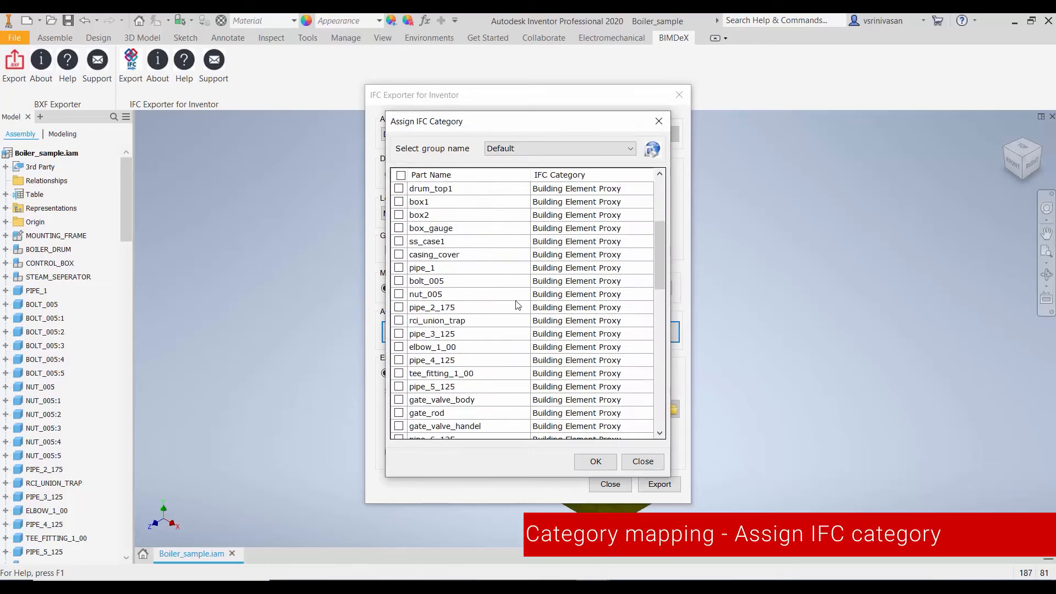
scroll(517, 310, "up", 15)
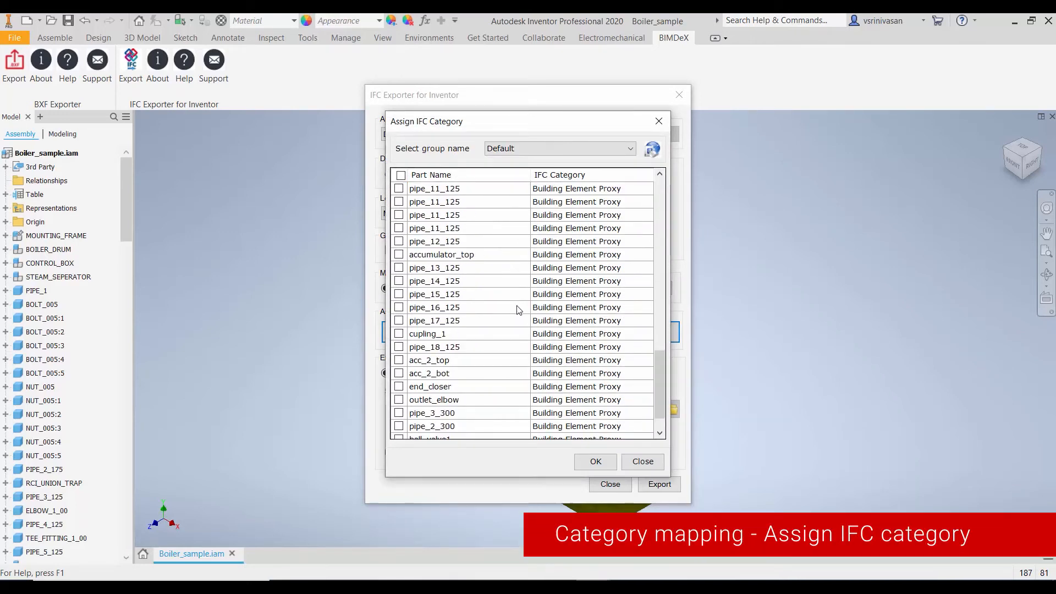
scroll(517, 310, "up", 3)
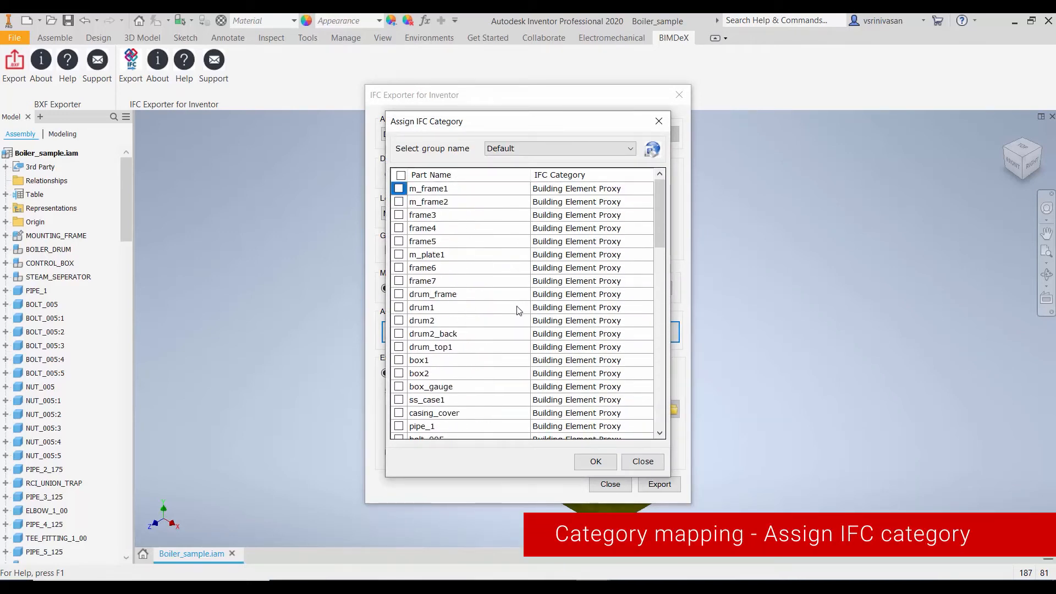
Select all parts and assign them the Pipe Fitting IFC category.
left_click(401, 175)
left_click(566, 189)
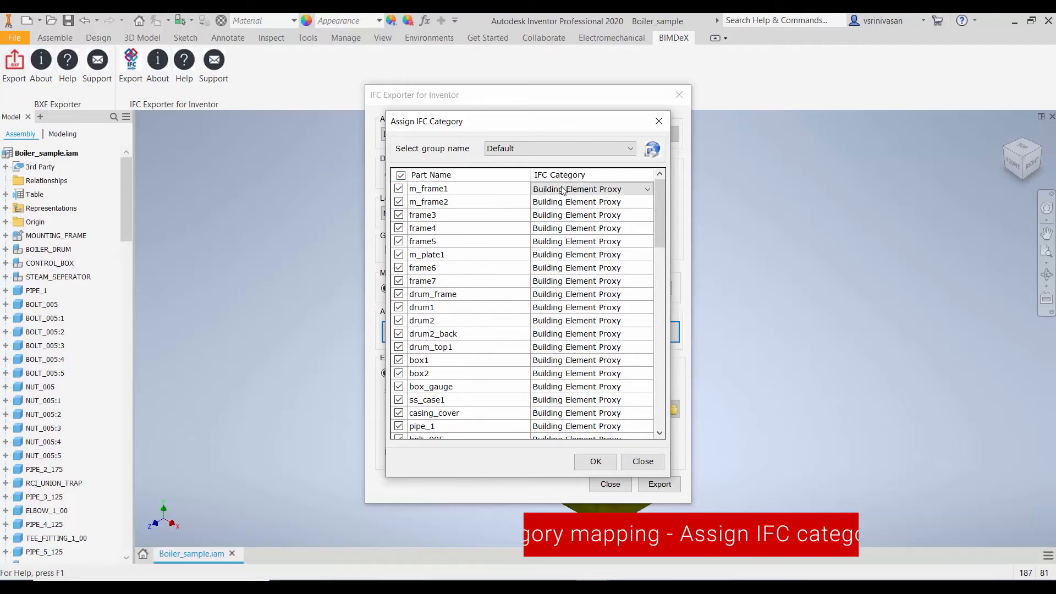
left_click(643, 189)
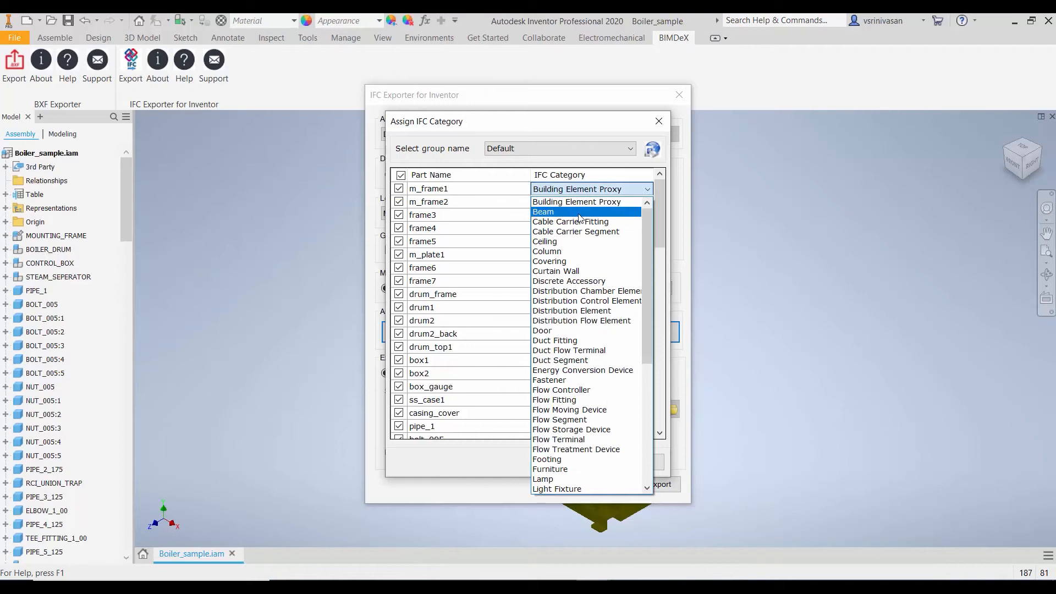
scroll(570, 253, "down", 3)
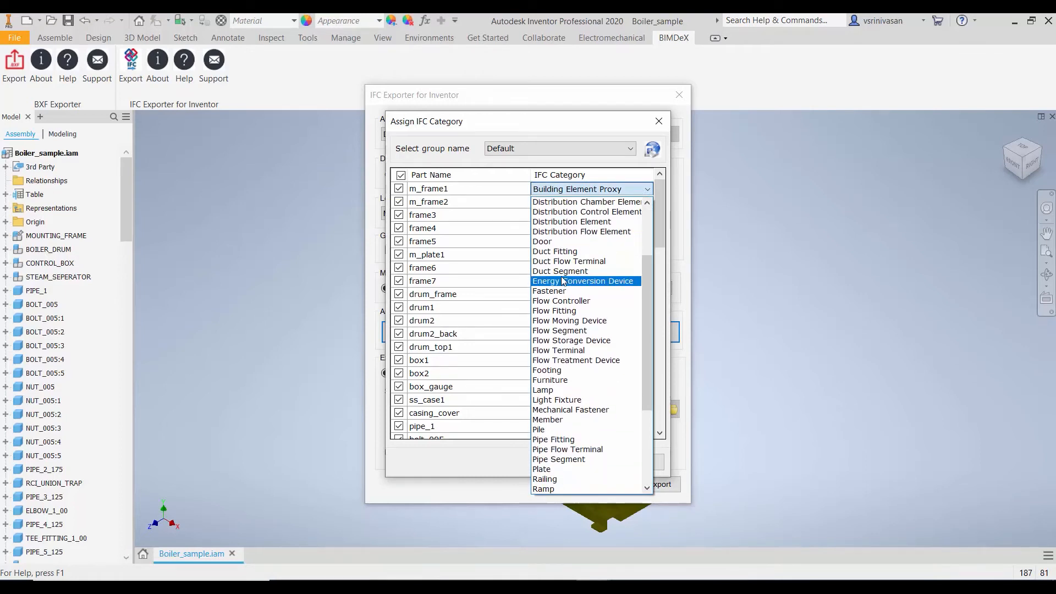
key("m")
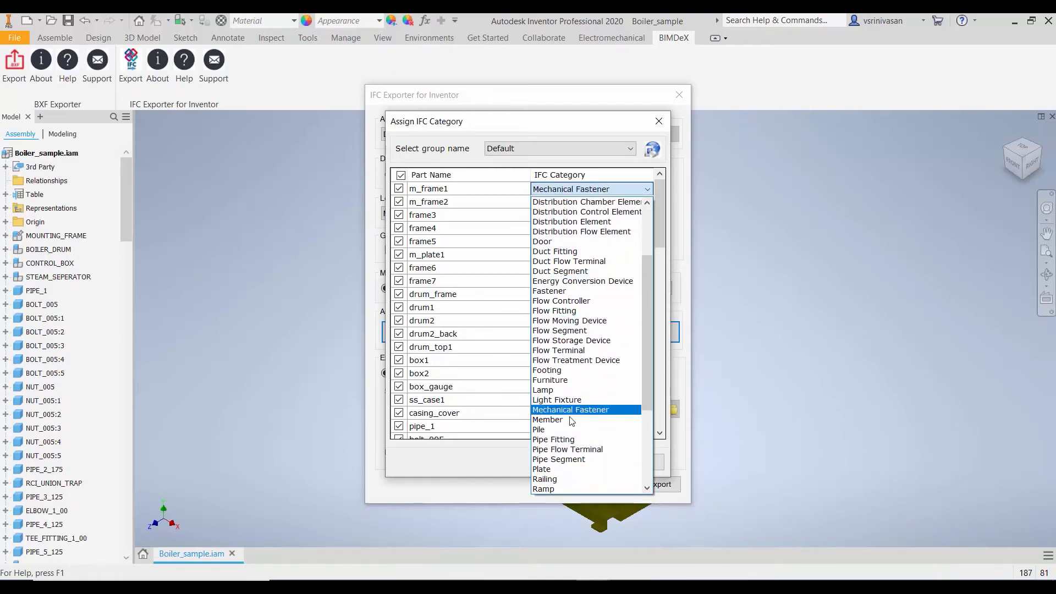
left_click(561, 440)
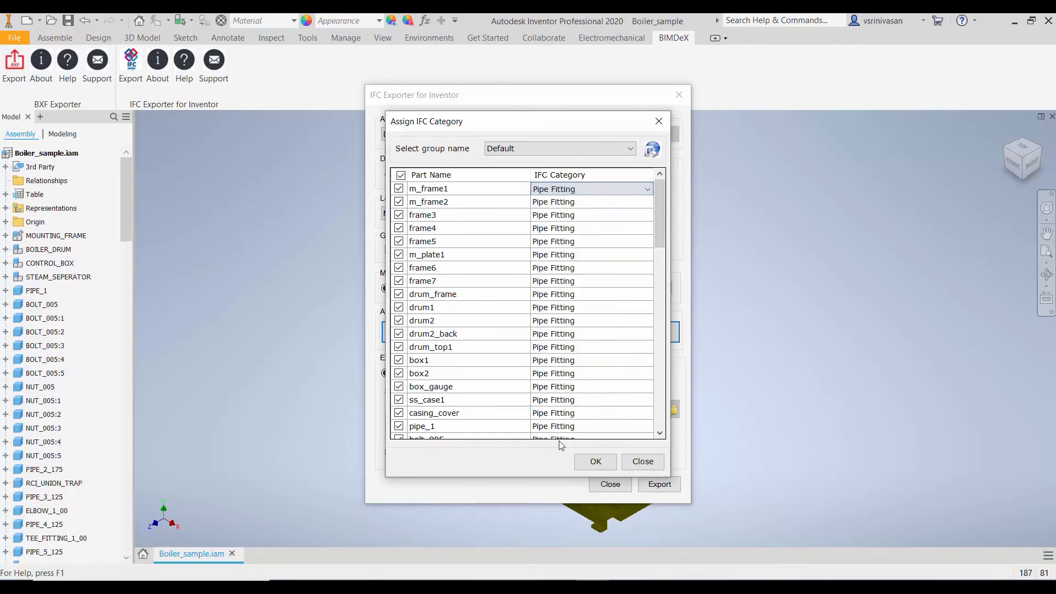
scroll(547, 246, "down", 4)
scroll(547, 245, "up", 4)
Assign the Mechanical Fastener category to m_frame1, frame3, frame5, frame6, frame7 and drum_frame only.
left_click(399, 188)
left_click(398, 215)
left_click(399, 240)
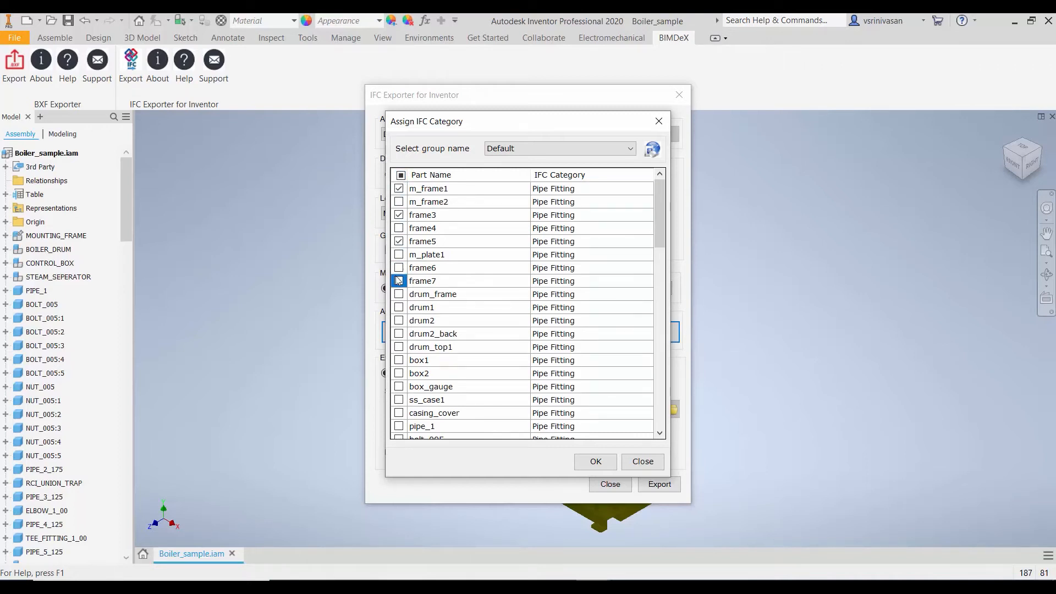
left_click(399, 294)
left_click(399, 282)
left_click(570, 275)
left_click(602, 273)
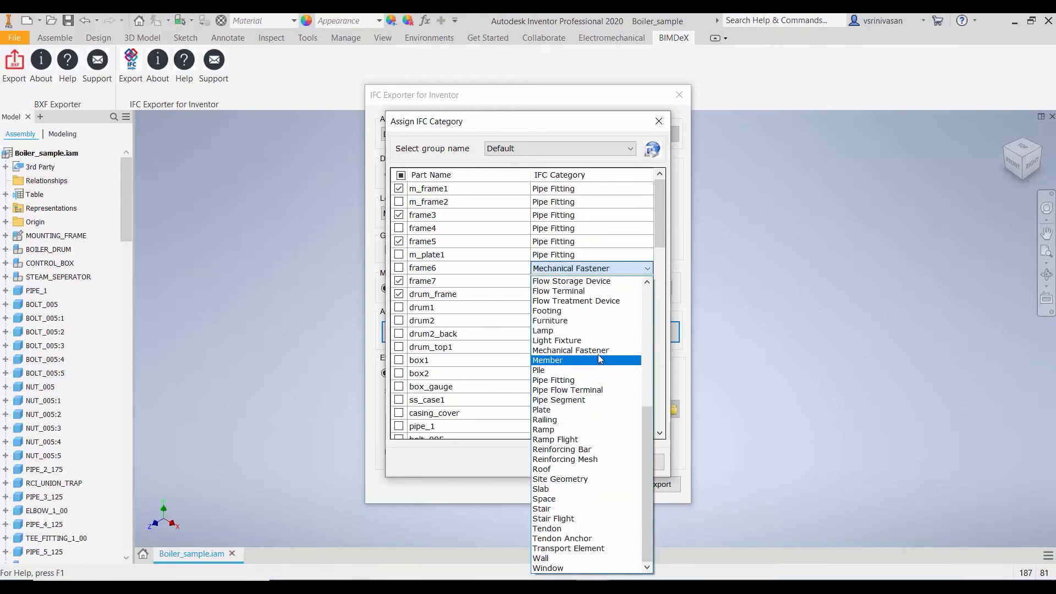
left_click(569, 351)
left_click(570, 378)
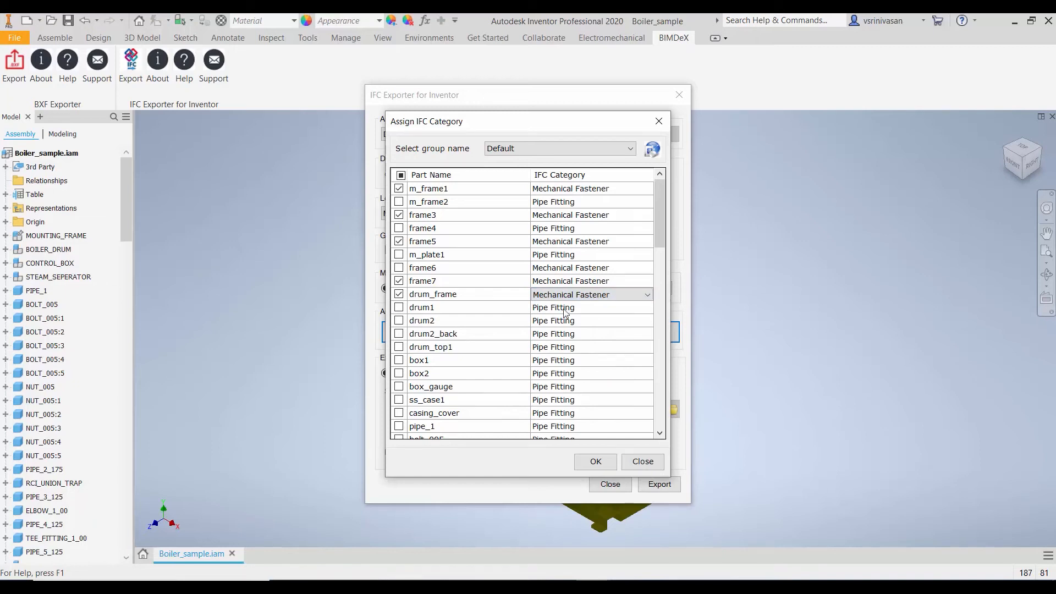
left_click(616, 321)
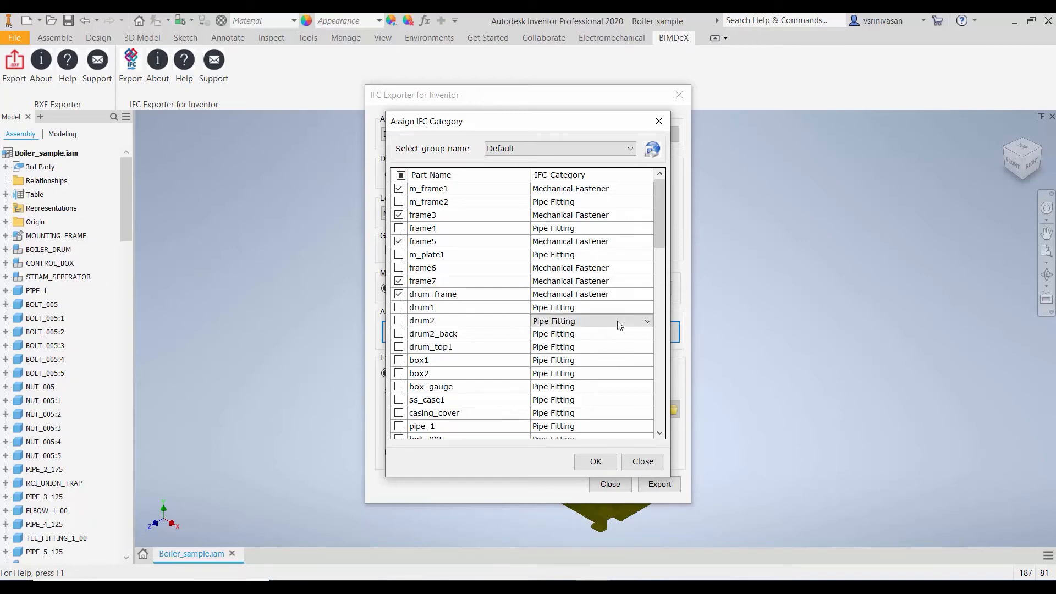
scroll(606, 304, "down", 4)
scroll(606, 305, "up", 4)
Assign the Building Element Proxy category to all parts and clear the part selection.
left_click(401, 175)
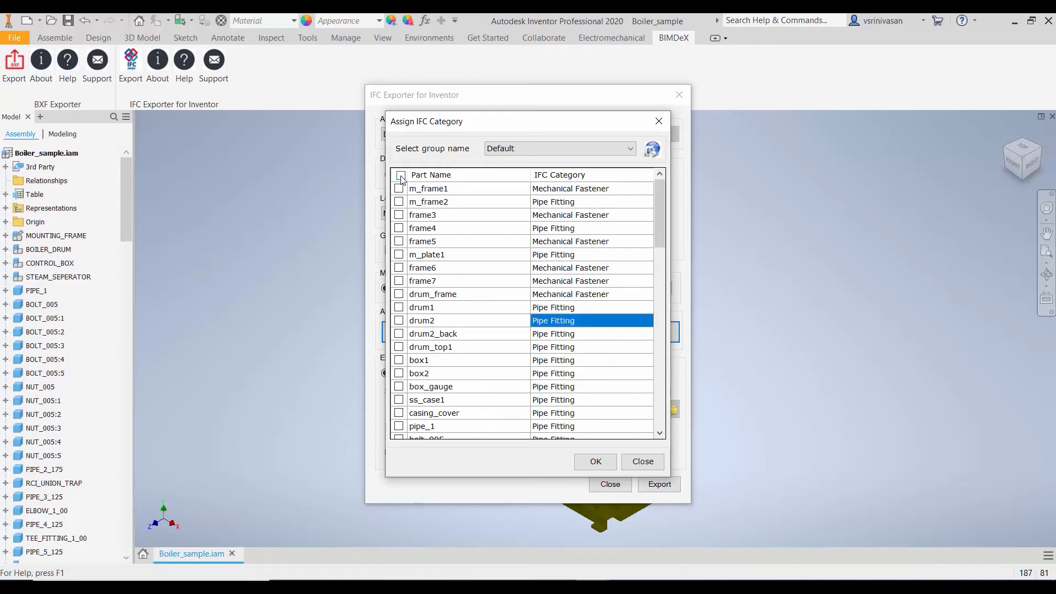
left_click(588, 193)
left_click(648, 189)
scroll(614, 216, "up", 1)
scroll(614, 215, "up", 5)
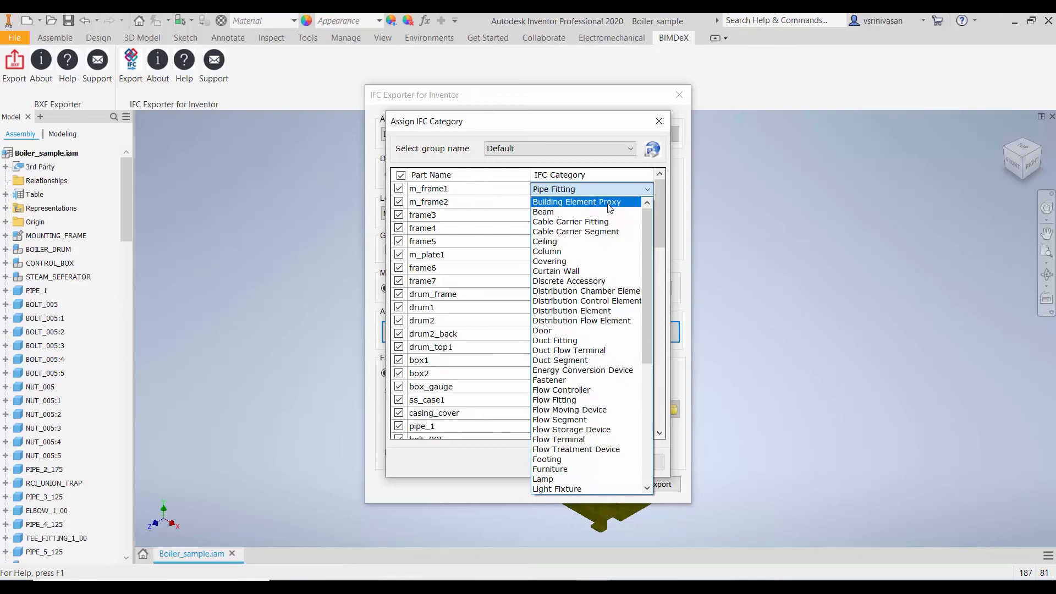
left_click(609, 203)
left_click(400, 176)
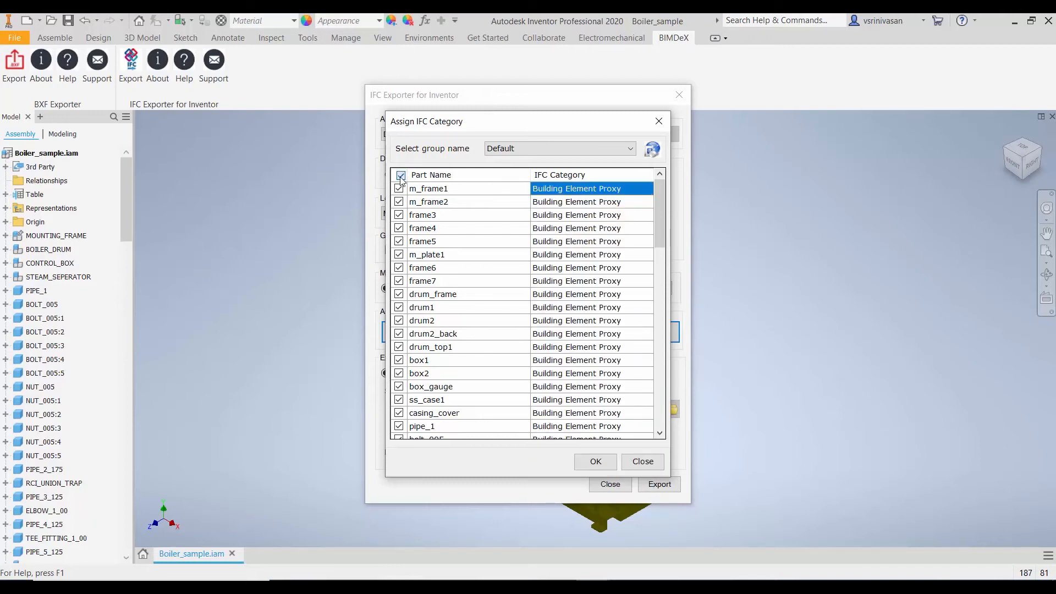
Create a group named Demo with a Component rule of sub type Part and value P*, and save it.
left_click(652, 150)
left_click_drag(582, 122, 732, 121)
left_click(744, 154)
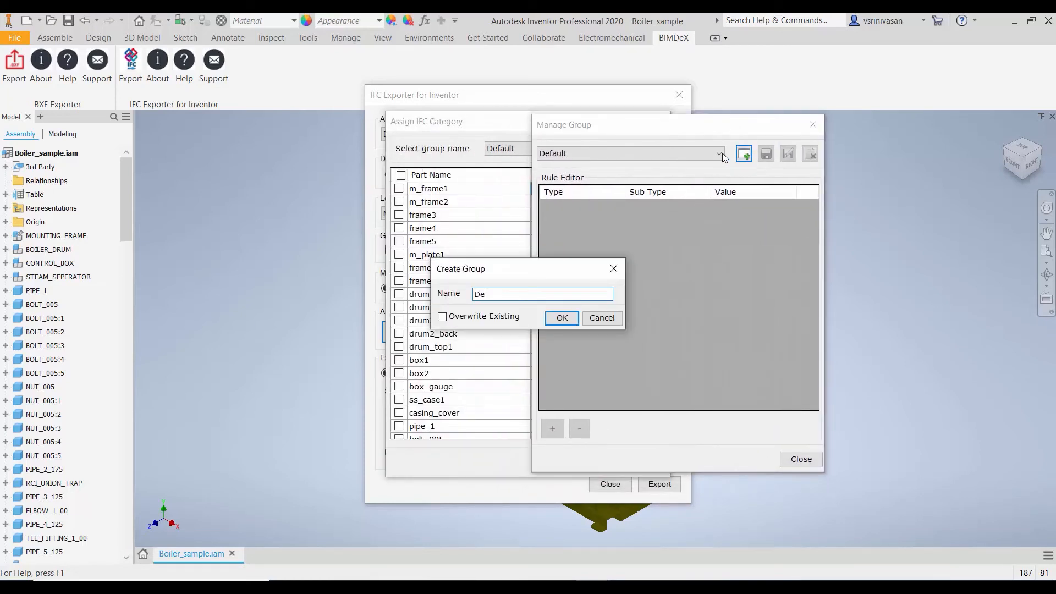
left_click(564, 320)
left_click(548, 434)
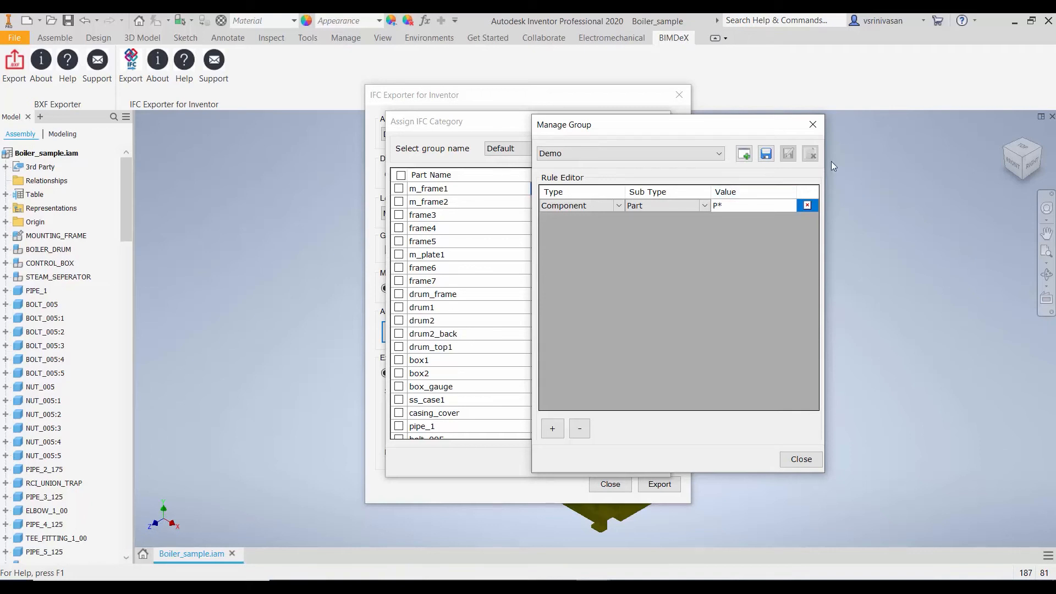
left_click(767, 154)
left_click(802, 459)
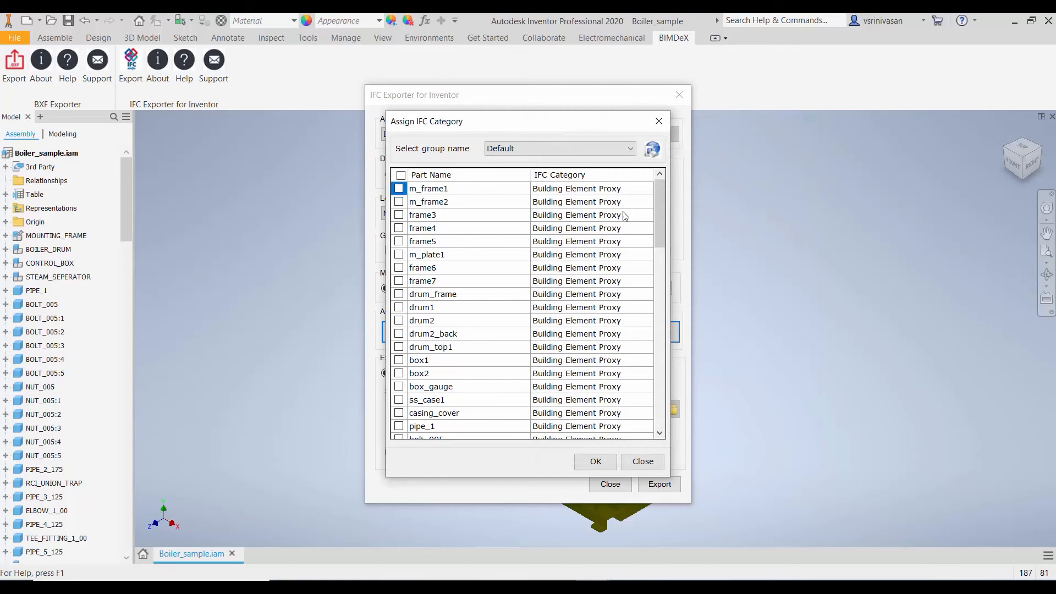
Assign the Pipe Fitting IFC category to all parts of the Demo group and accept the category assignment.
left_click(613, 145)
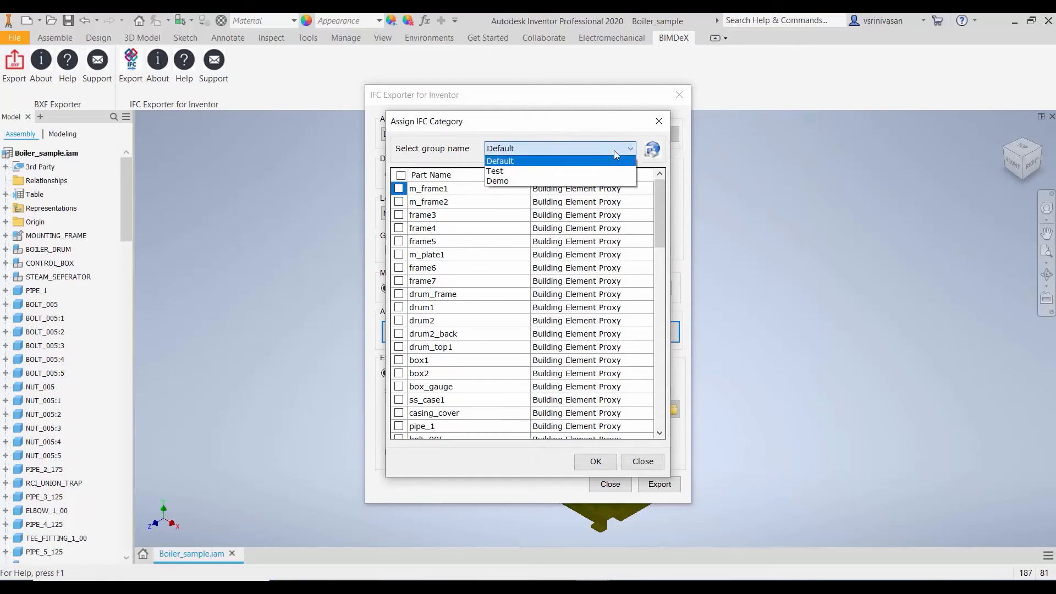
left_click(576, 180)
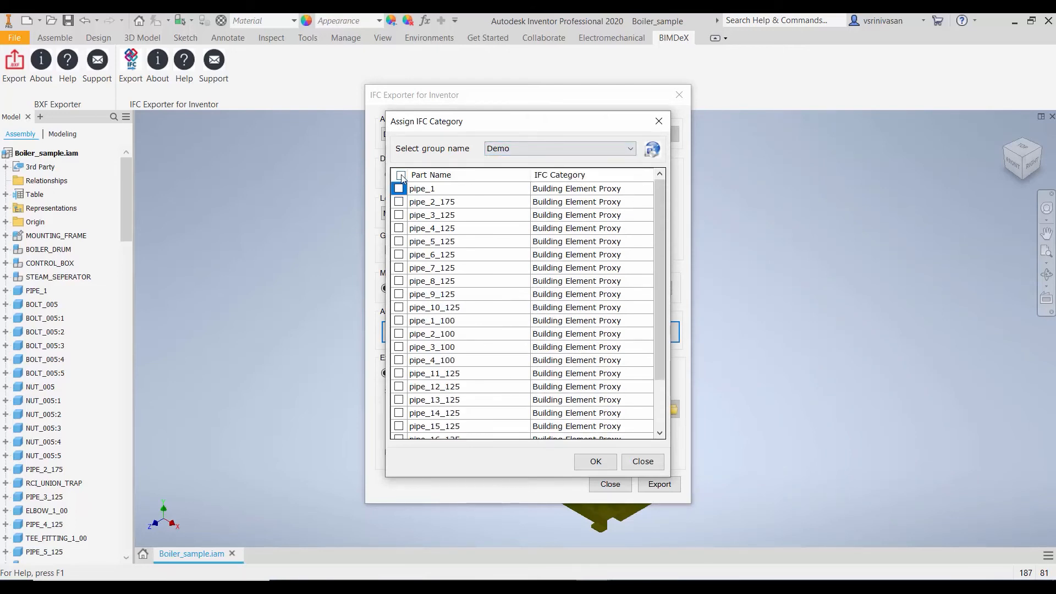
left_click(401, 176)
left_click(568, 192)
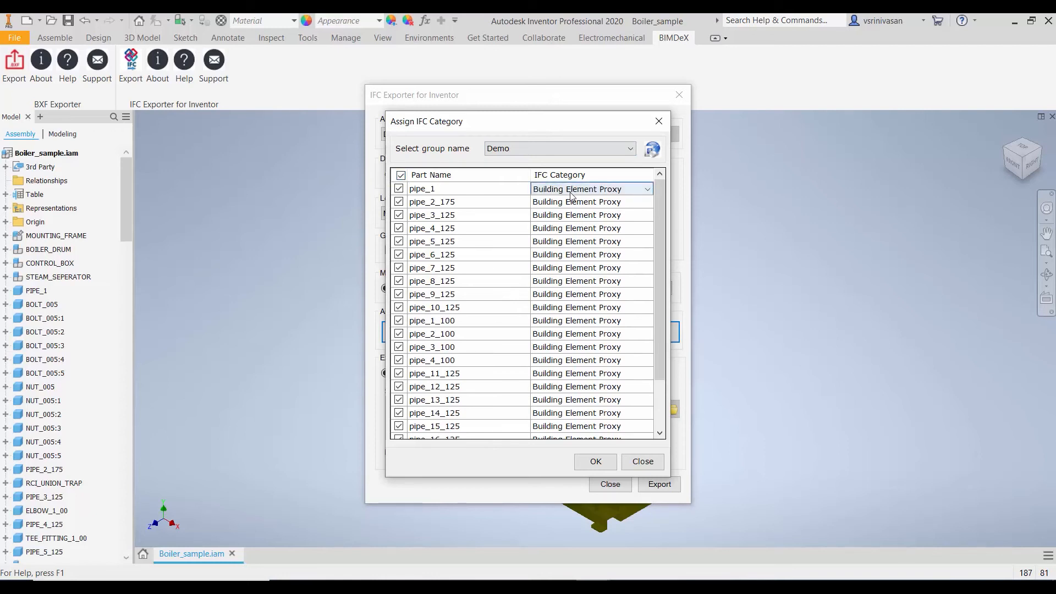
left_click(571, 192)
scroll(567, 330, "down", 6)
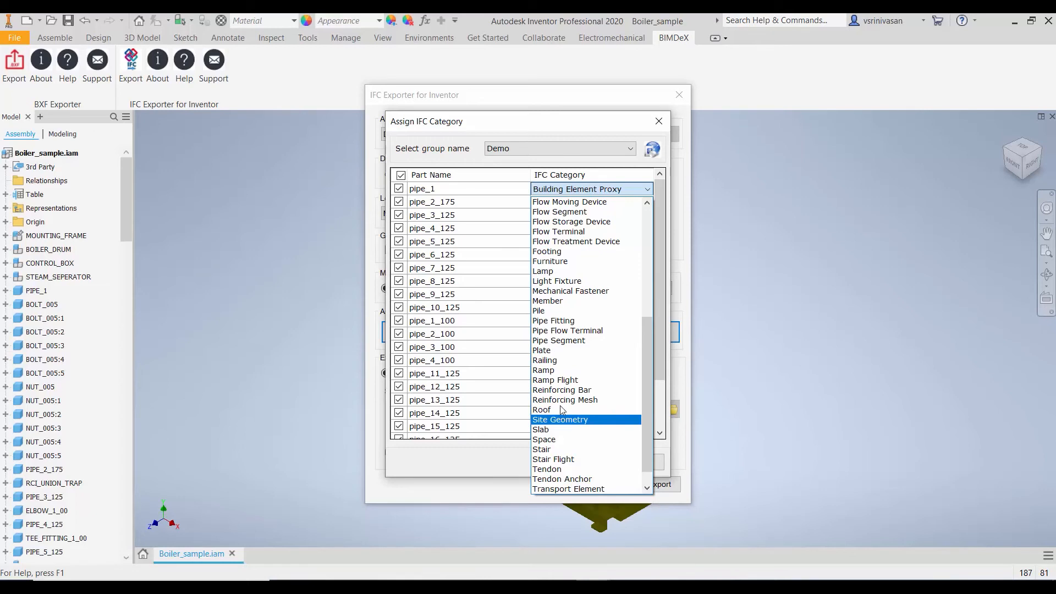
left_click(583, 324)
scroll(579, 257, "down", 2)
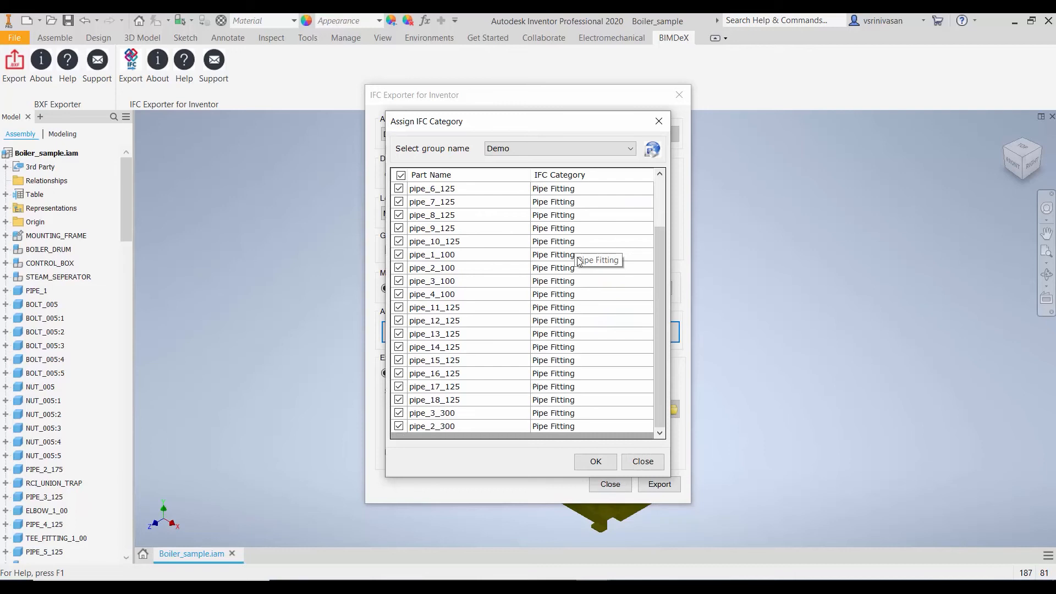
left_click(595, 462)
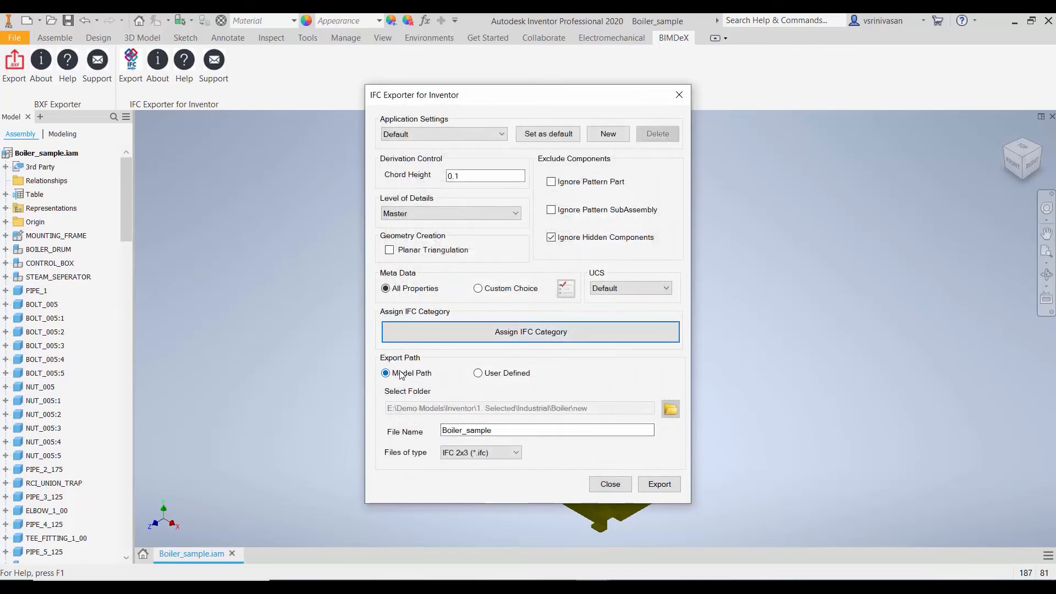
Set a user-defined export path pointing to the Test folder on the desktop.
left_click(479, 374)
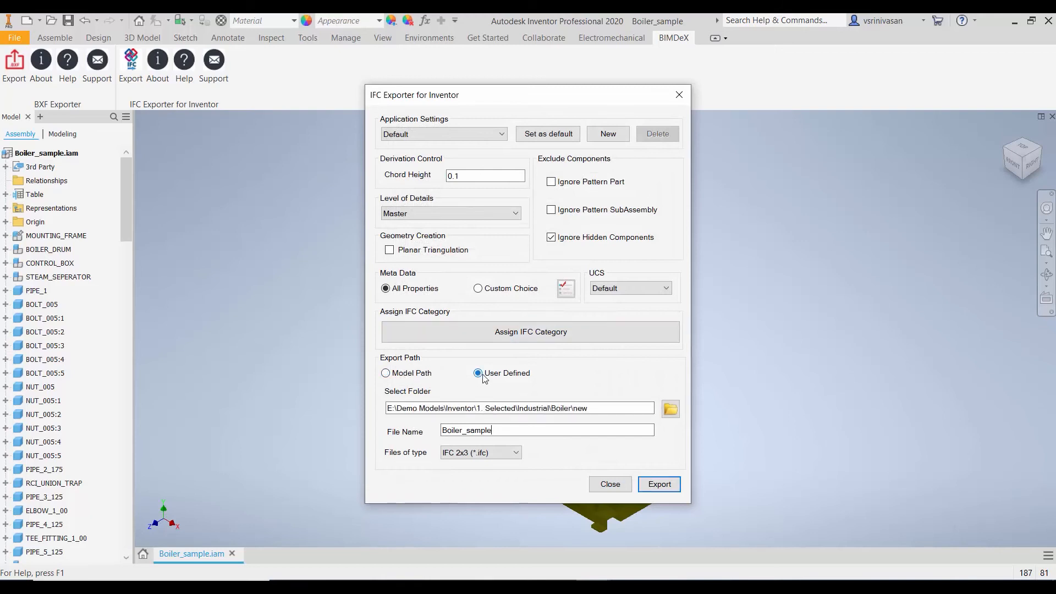
left_click(670, 410)
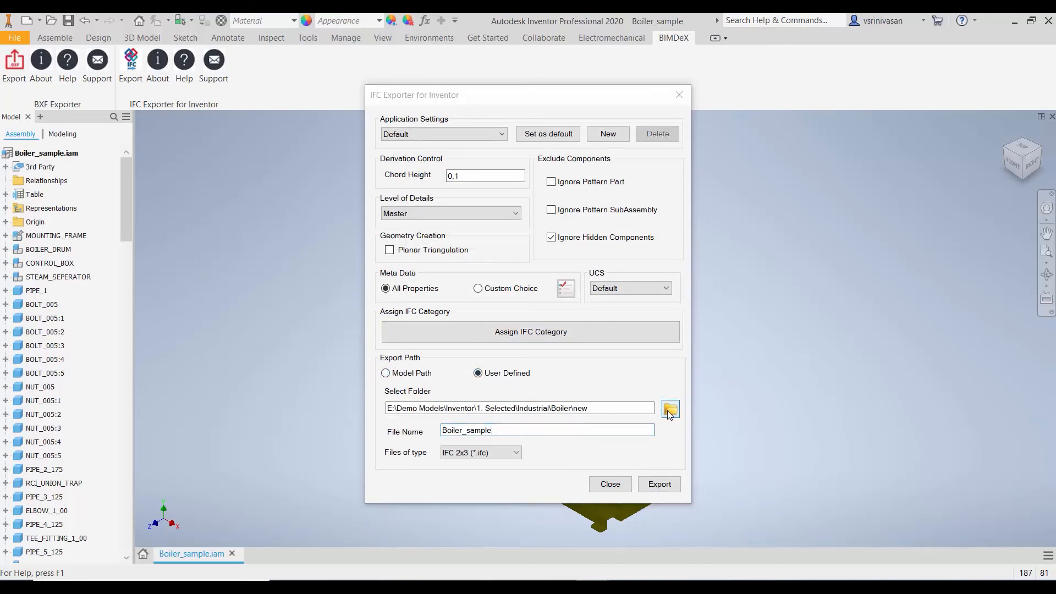
scroll(509, 345, "down", 1)
left_click(471, 349)
left_click(533, 386)
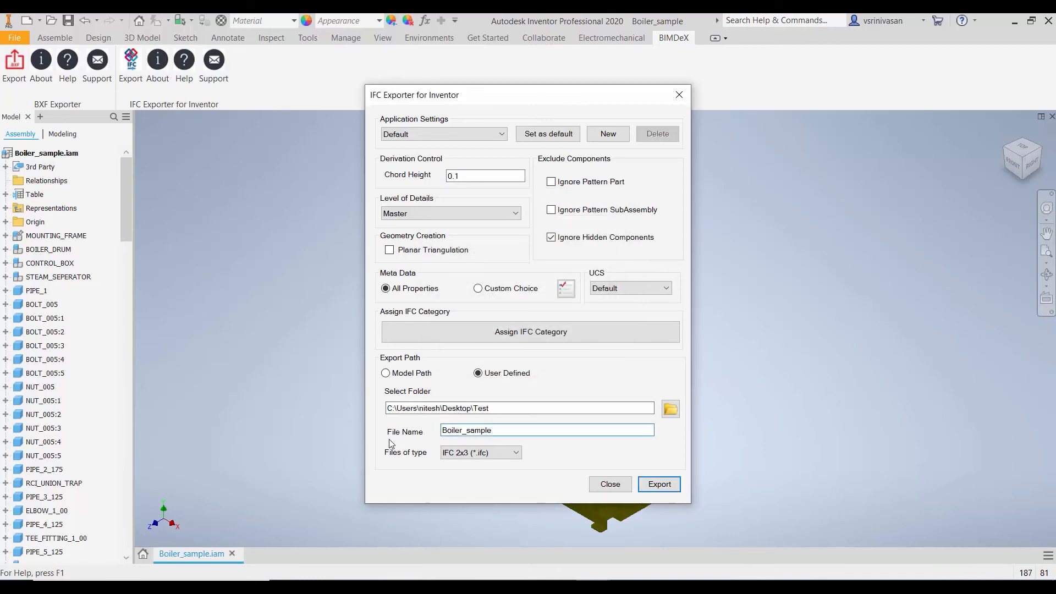
Export the model under the file name Boiler_sample with the IFC 2x3 (*.ifc) file type.
left_click_drag(512, 430, 439, 432)
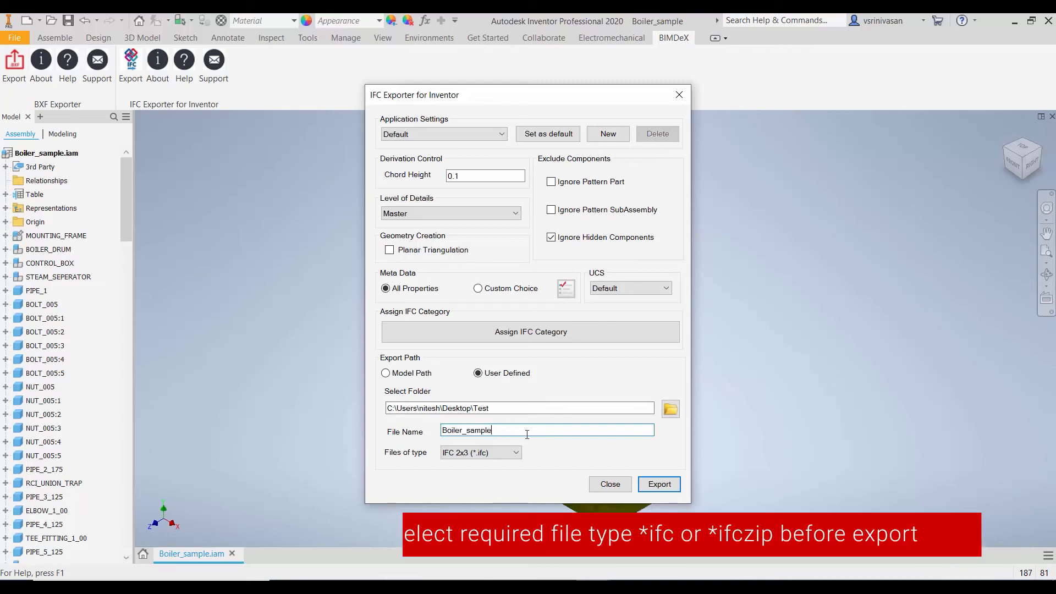
left_click(512, 455)
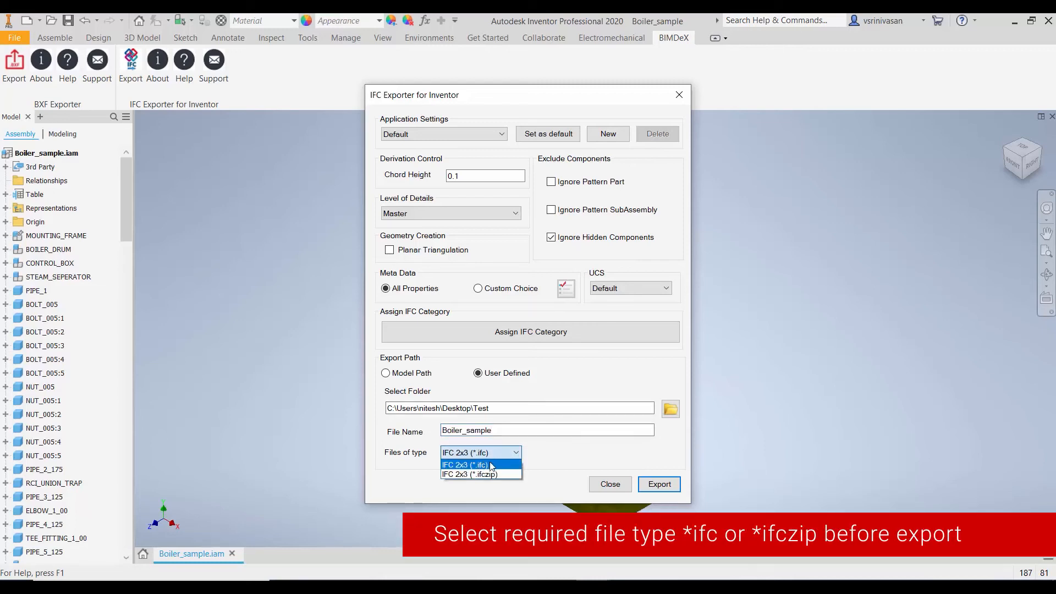
left_click(497, 465)
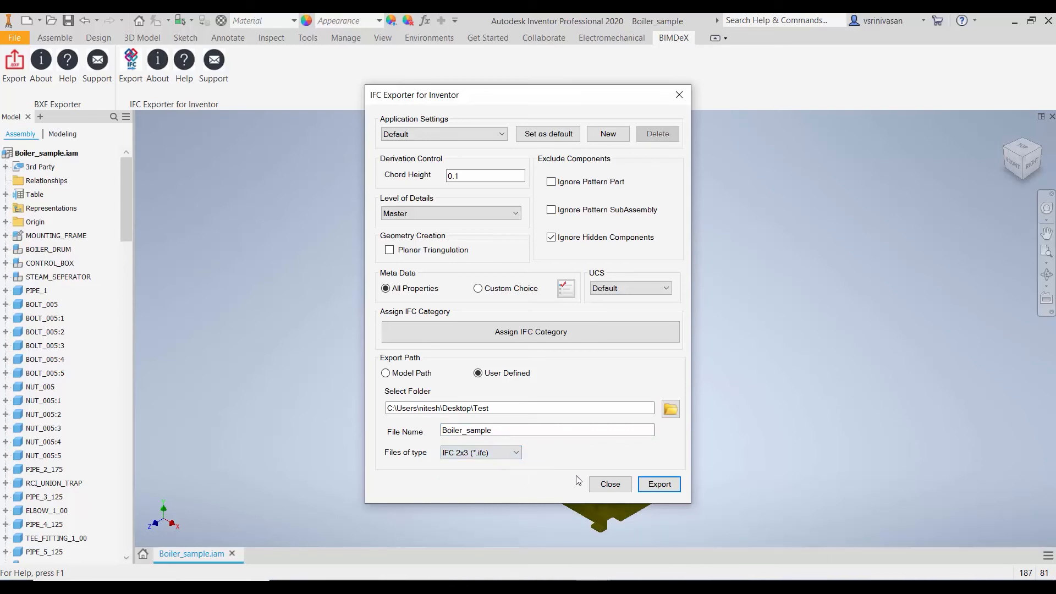
left_click(659, 484)
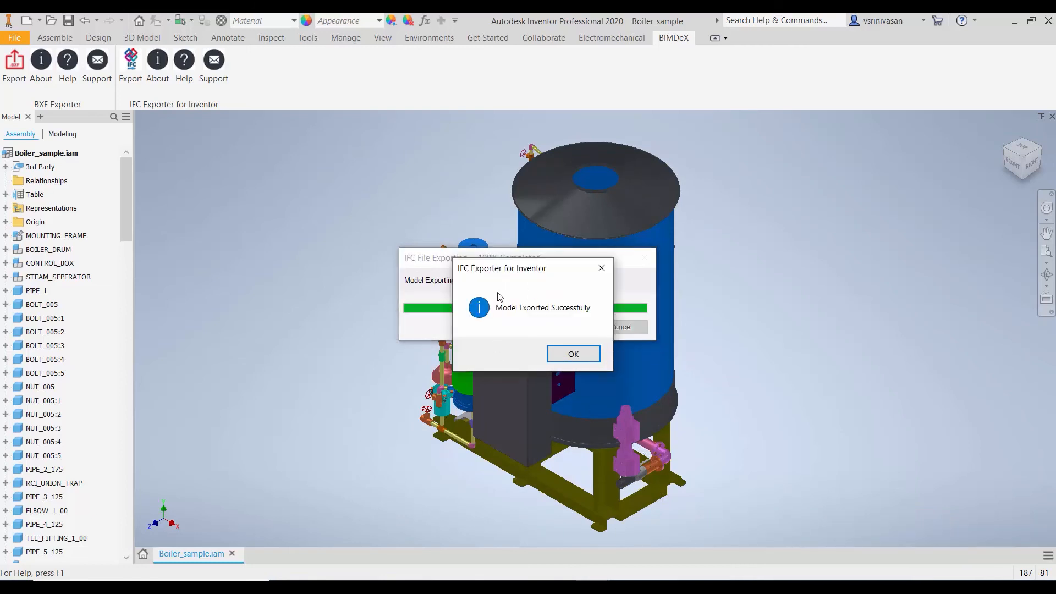
left_click(577, 359)
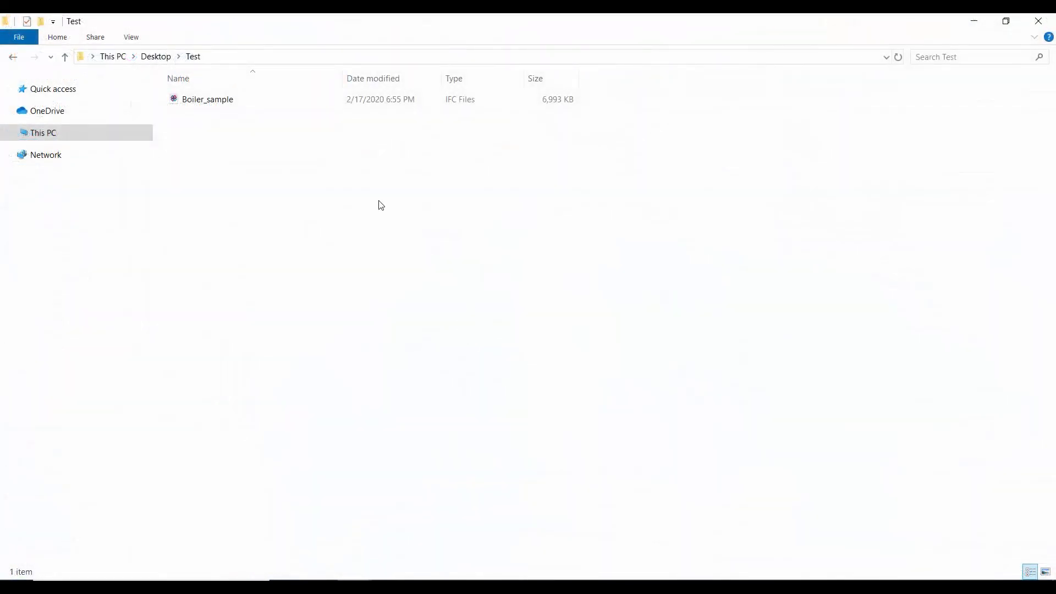
Open the exported Boiler_sample file from the Test folder in Solibri Model Viewer and expand its model tree to the Assembly items.
double_click(307, 102)
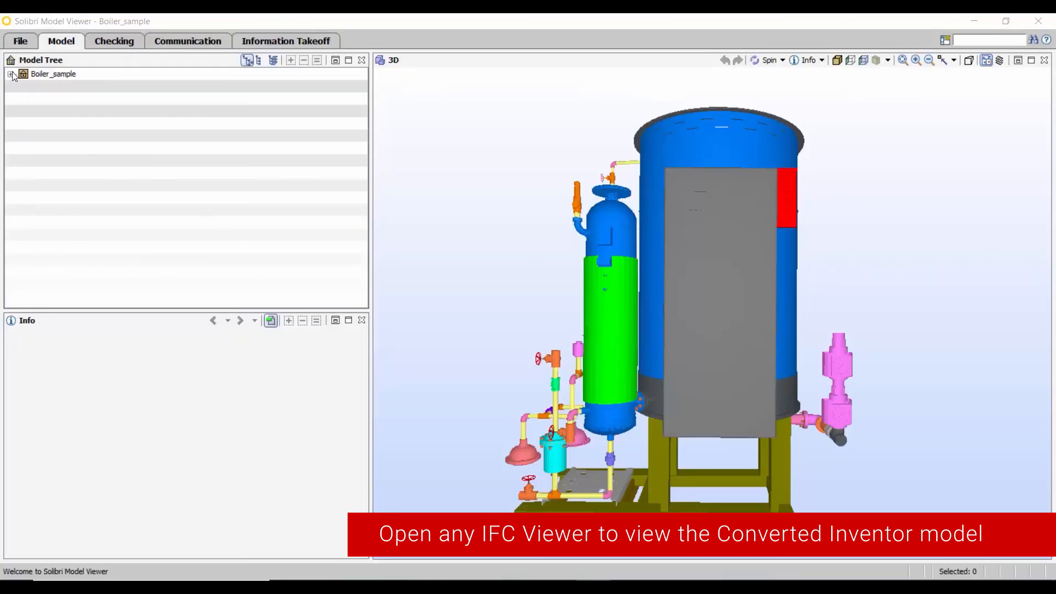
left_click(11, 75)
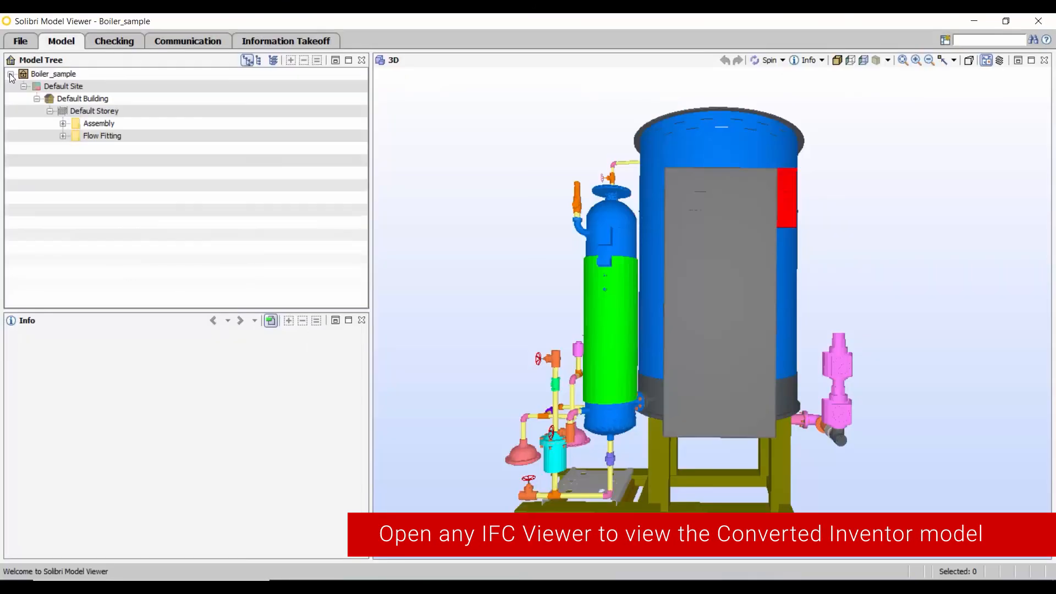
left_click(63, 123)
Look through the Design Tracking Properties of Assembly.0.1.
left_click(108, 138)
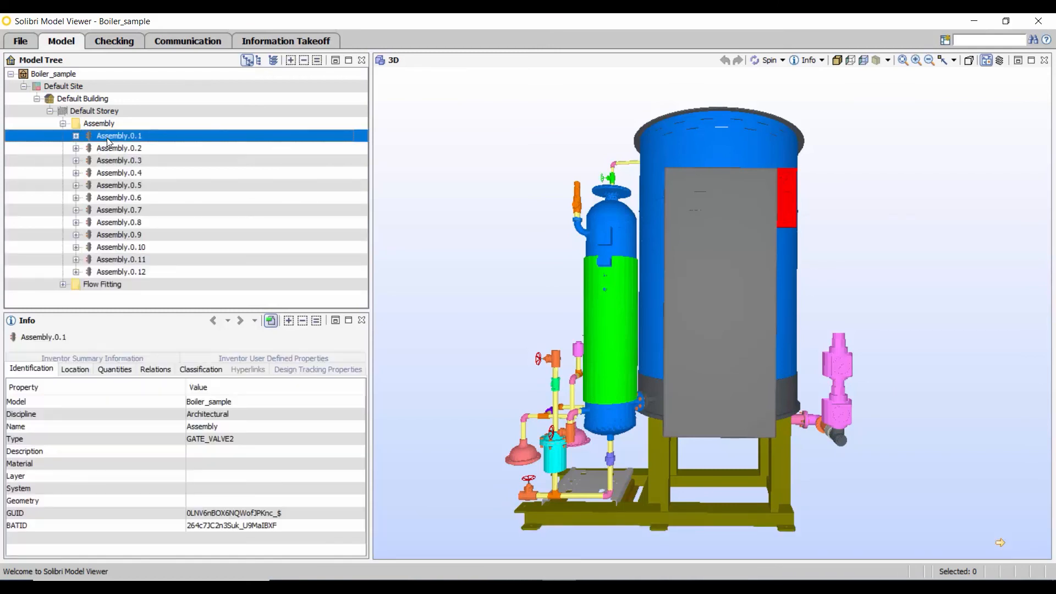
left_click(311, 369)
scroll(213, 458, "down", 3)
scroll(212, 457, "up", 3)
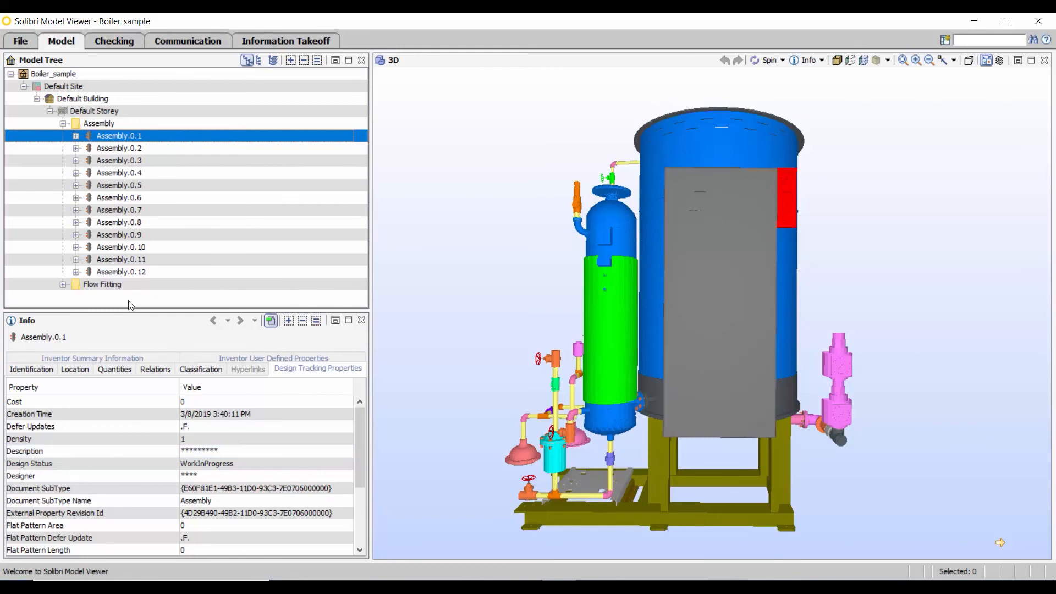
Expand the Flow Fitting group and view the Design Tracking and Inventor User Defined Properties of Flow Fitting.0.1.
left_click(63, 285)
scroll(131, 170, "up", 2)
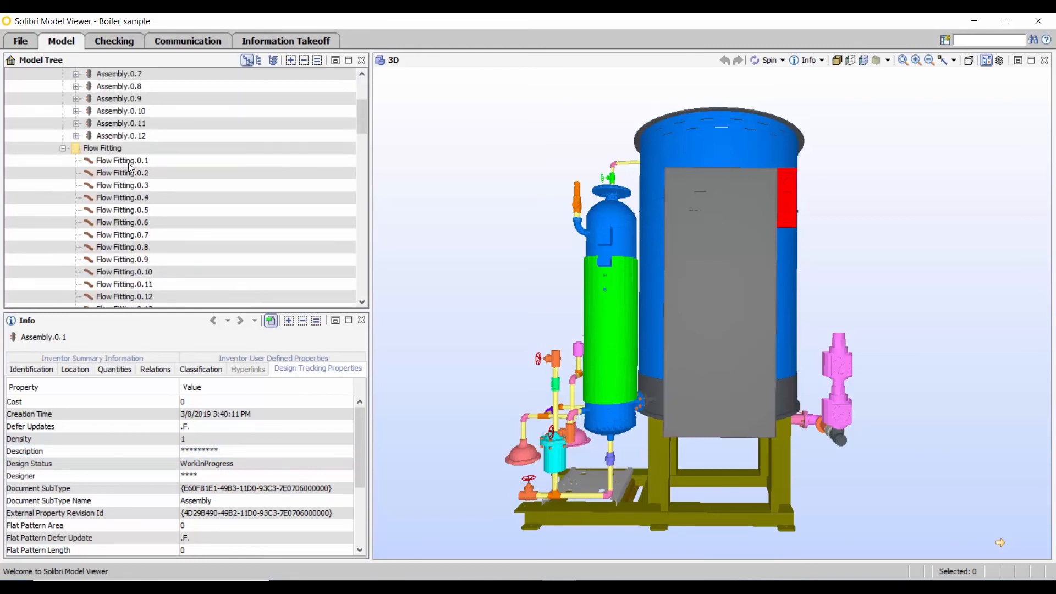
left_click(112, 163)
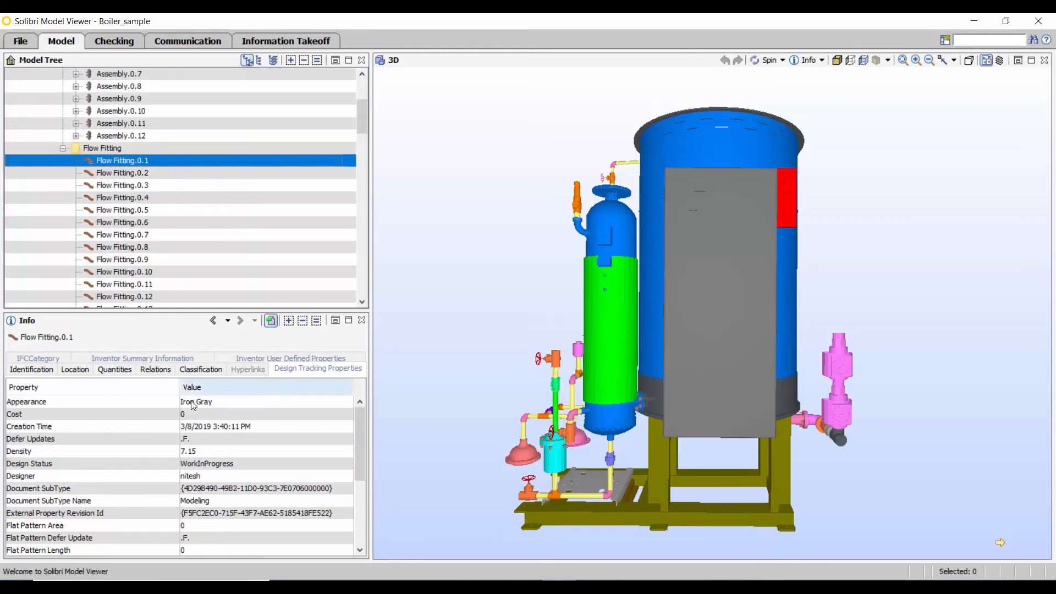
left_click(291, 358)
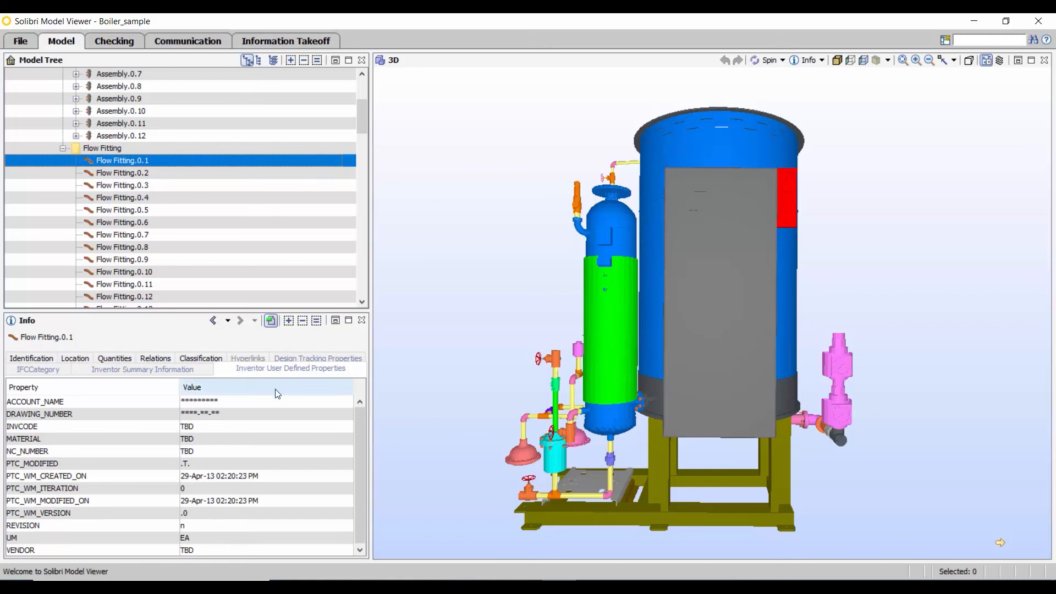